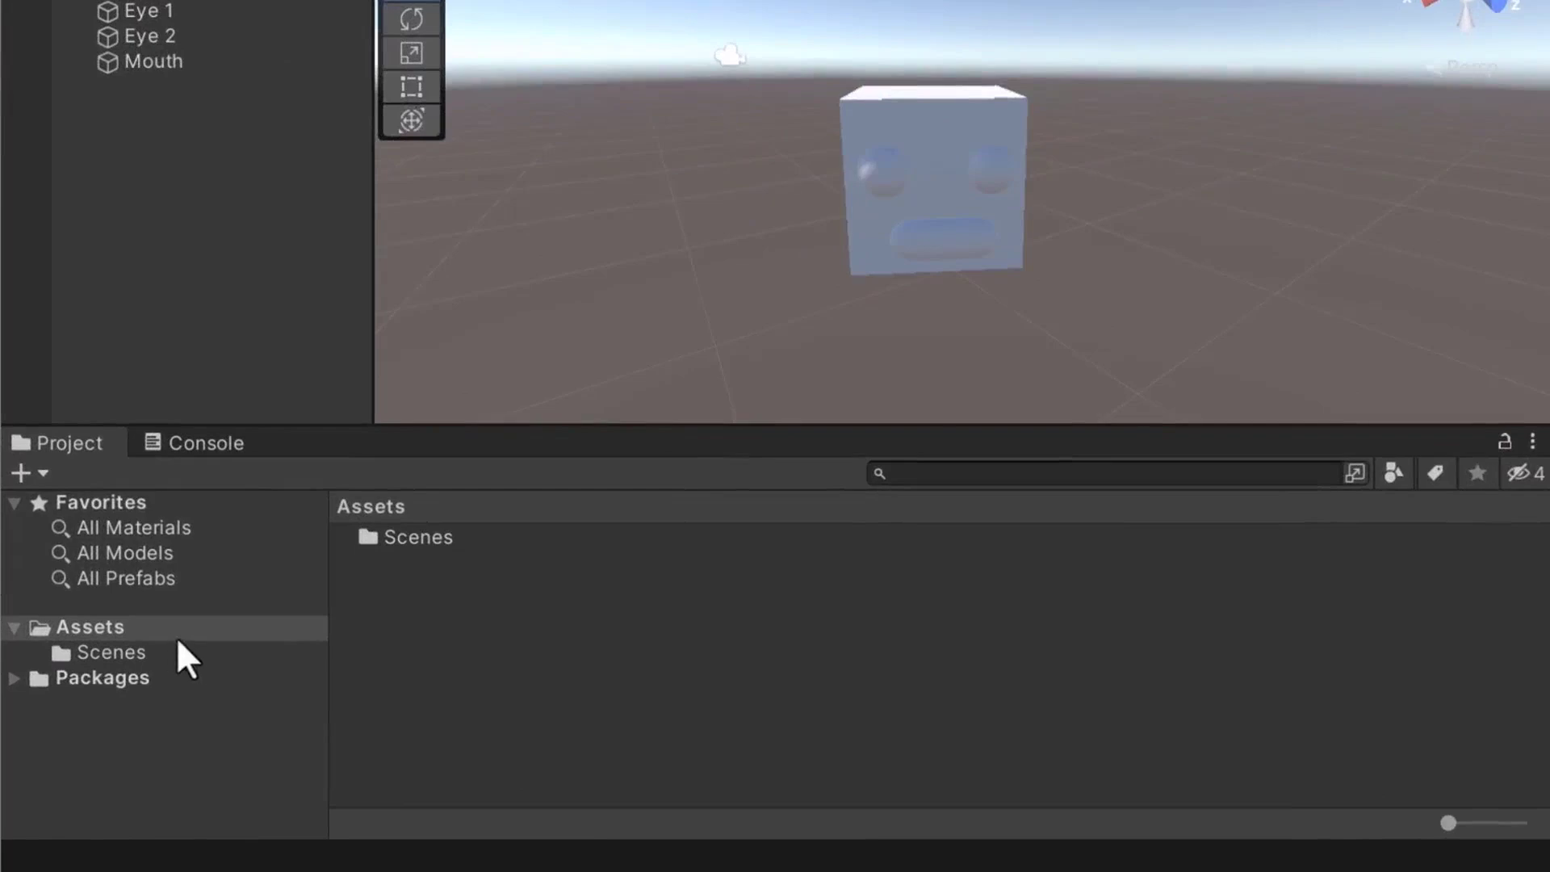
Create a folder named Examples inside the project's Assets folder.
{"action": "left_click", "coordinate": [157, 627]}
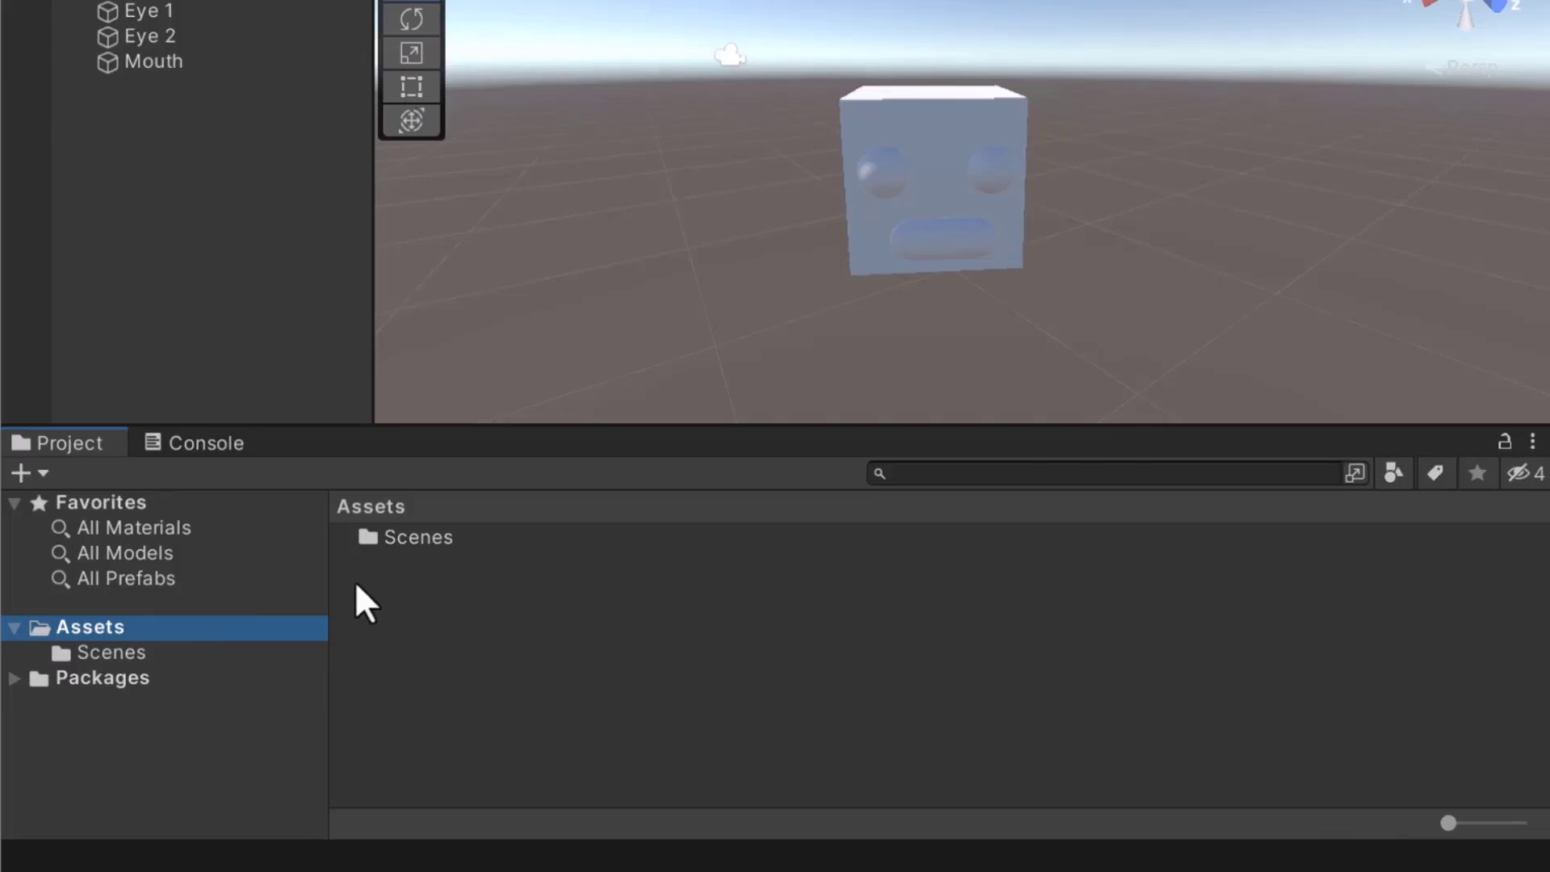
{"action": "right_click", "coordinate": [362, 671]}
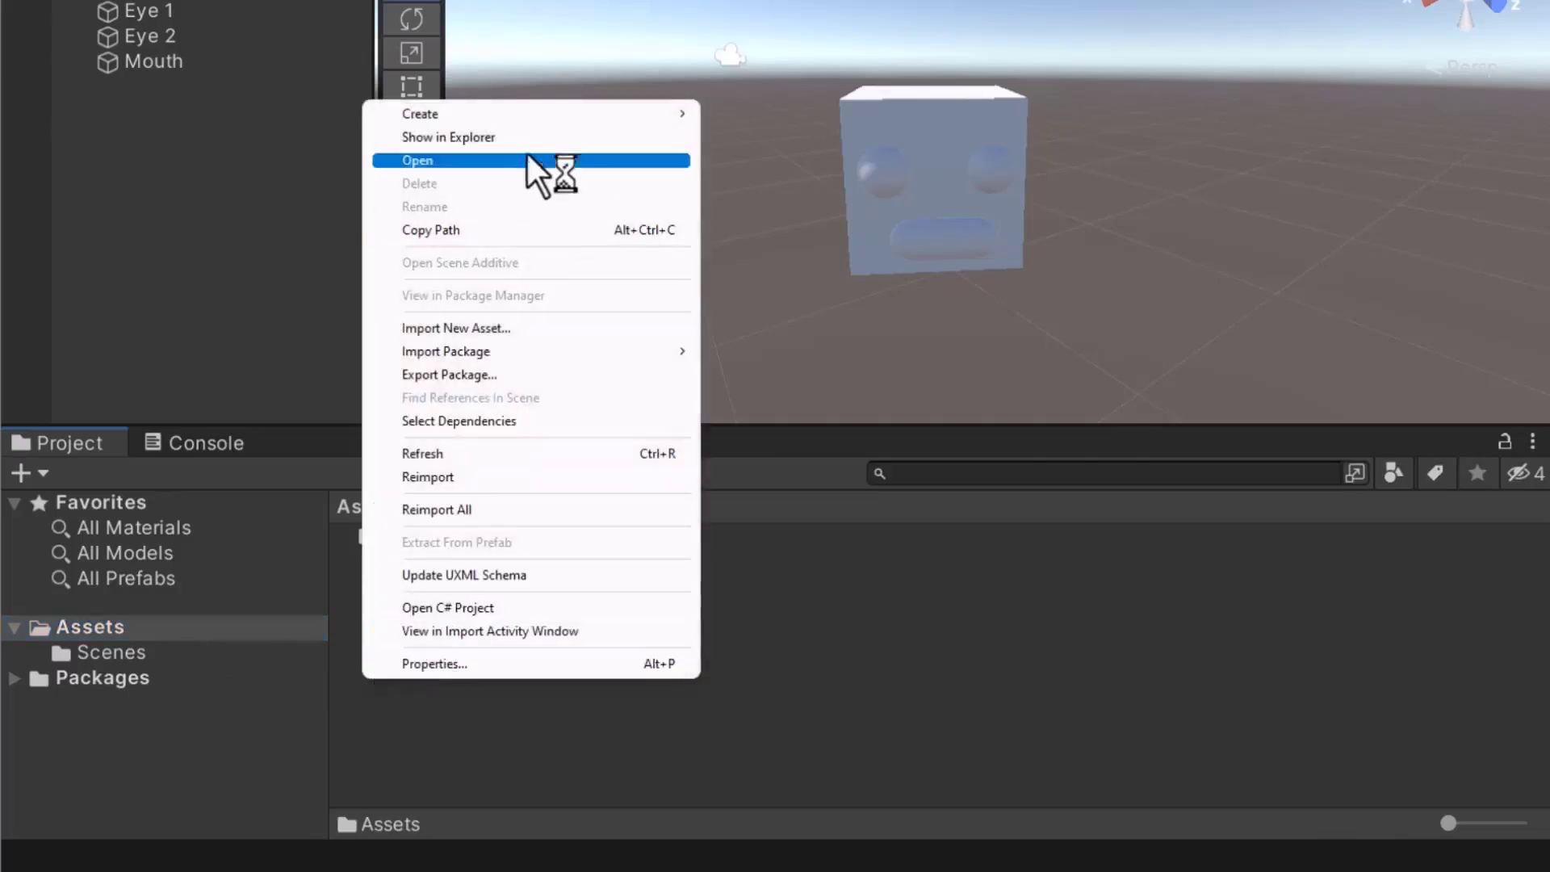
{"action": "mouse_move", "coordinate": [549, 121]}
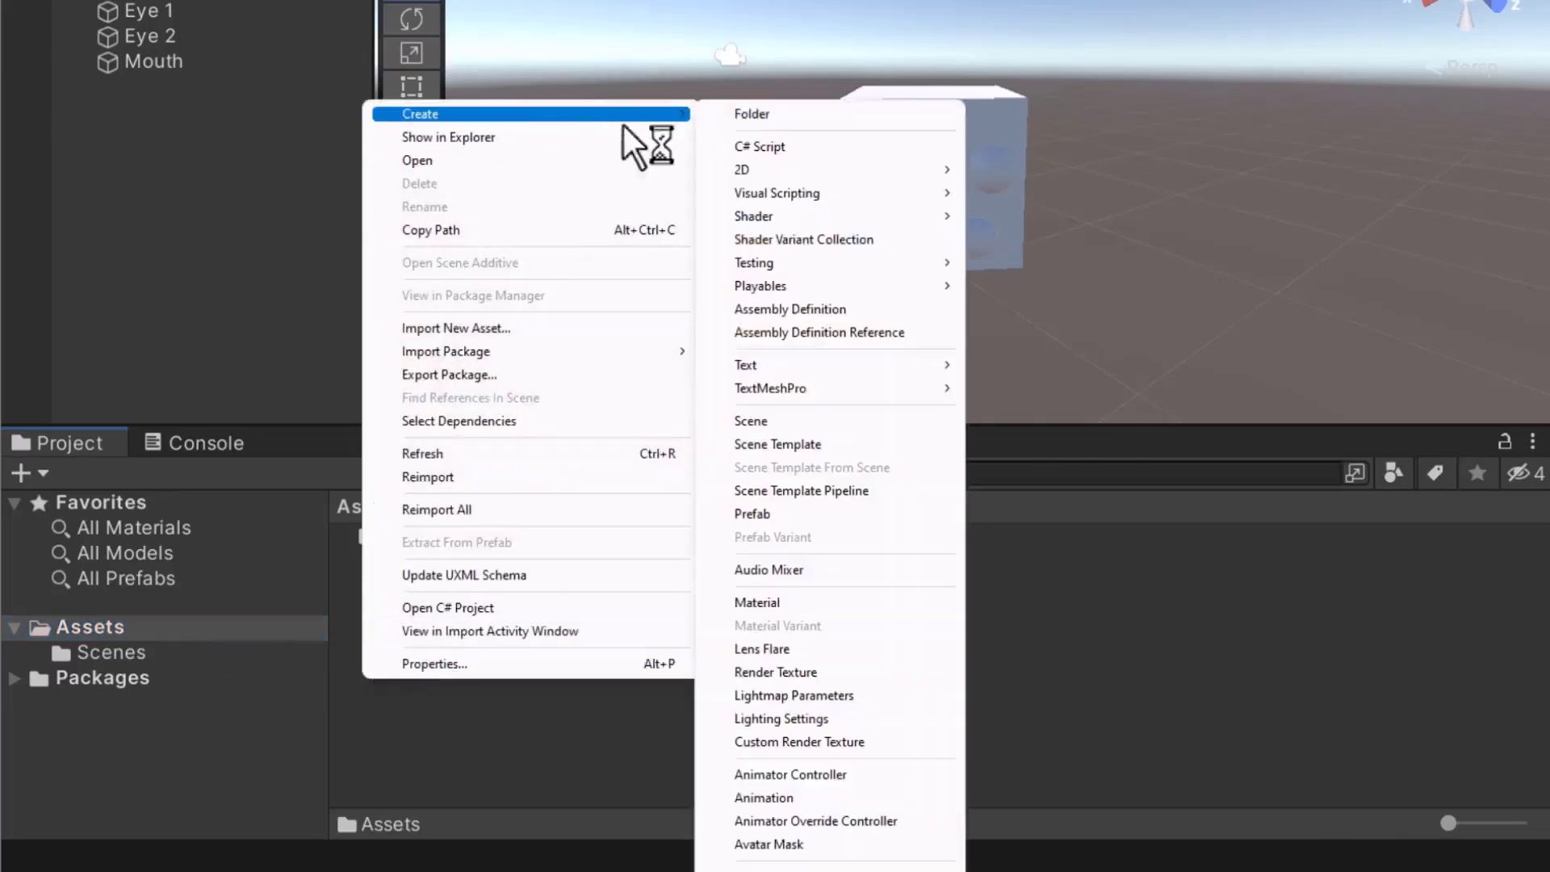
{"action": "left_click", "coordinate": [753, 115]}
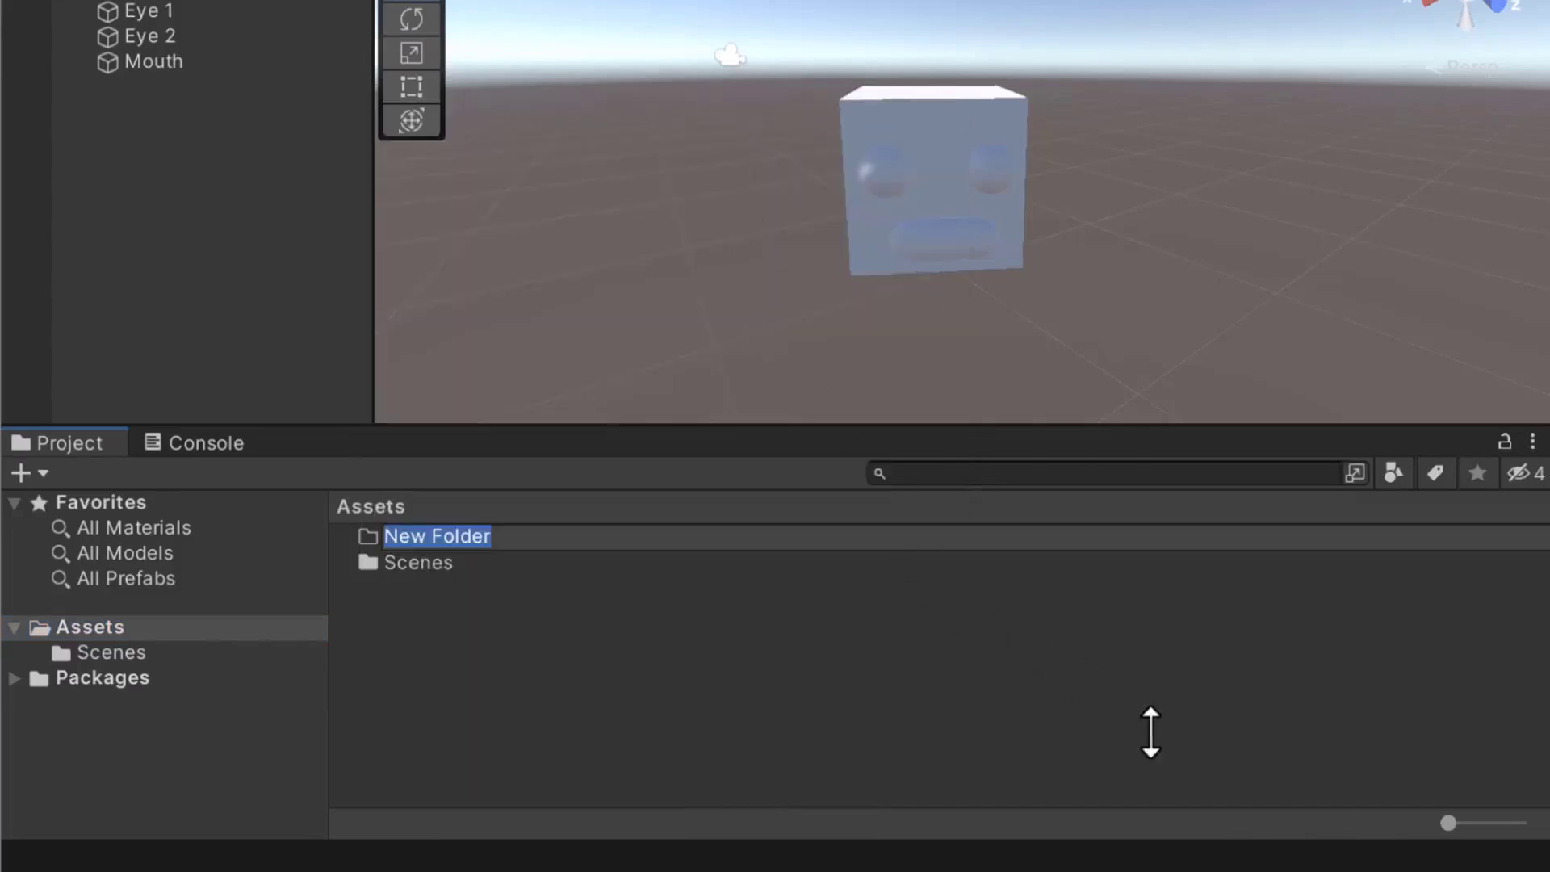
{"action": "type", "text": "Examples"}
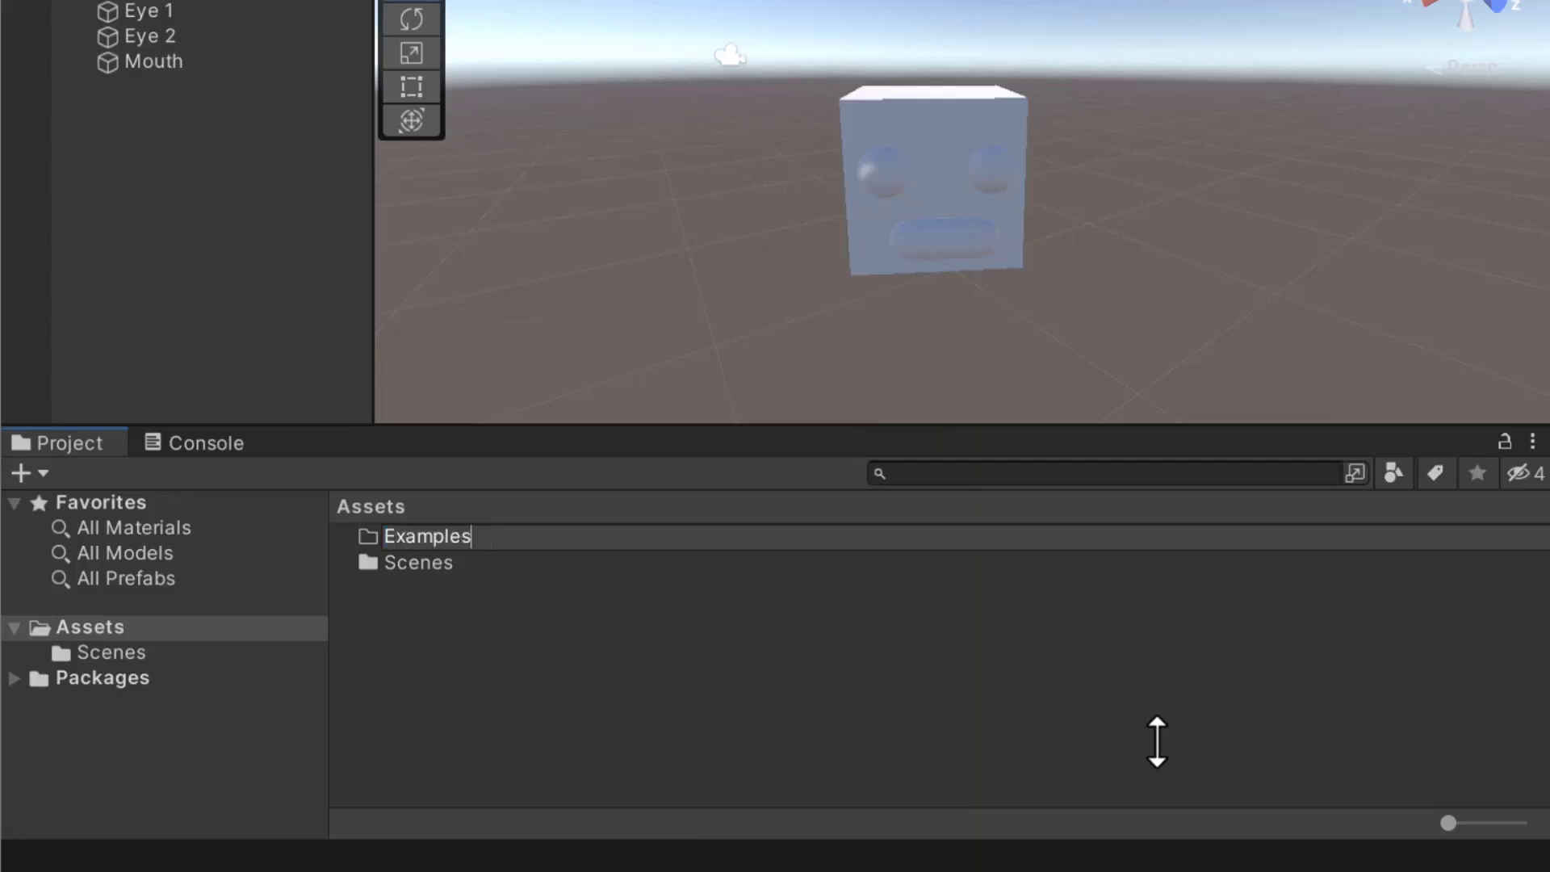
{"action": "key", "text": "Return"}
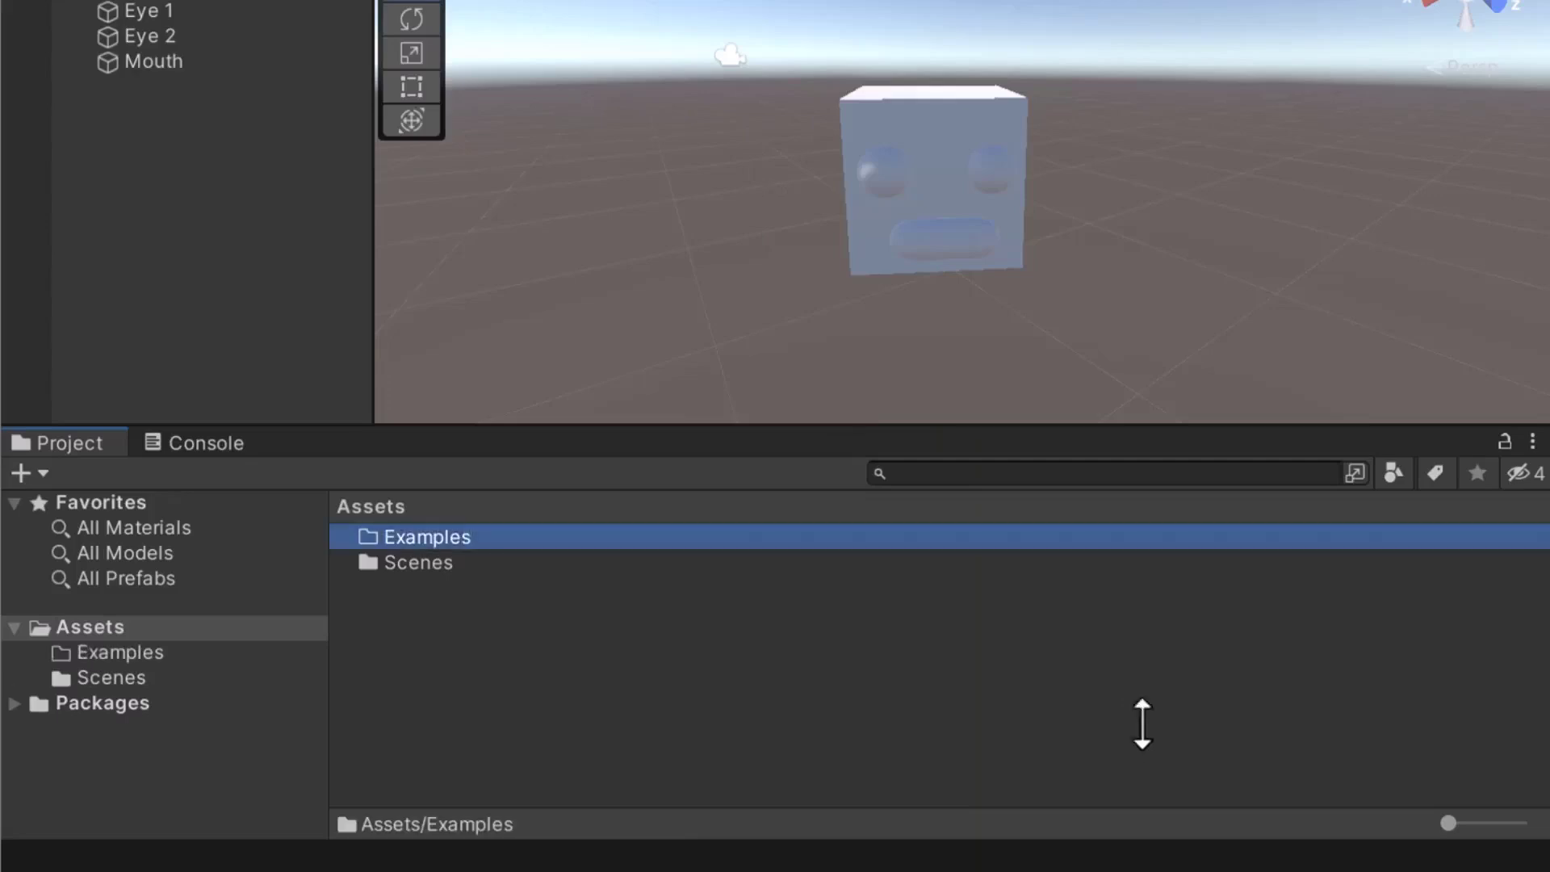
Create a material named Robot inside the Examples folder.
{"action": "double_click", "coordinate": [499, 539]}
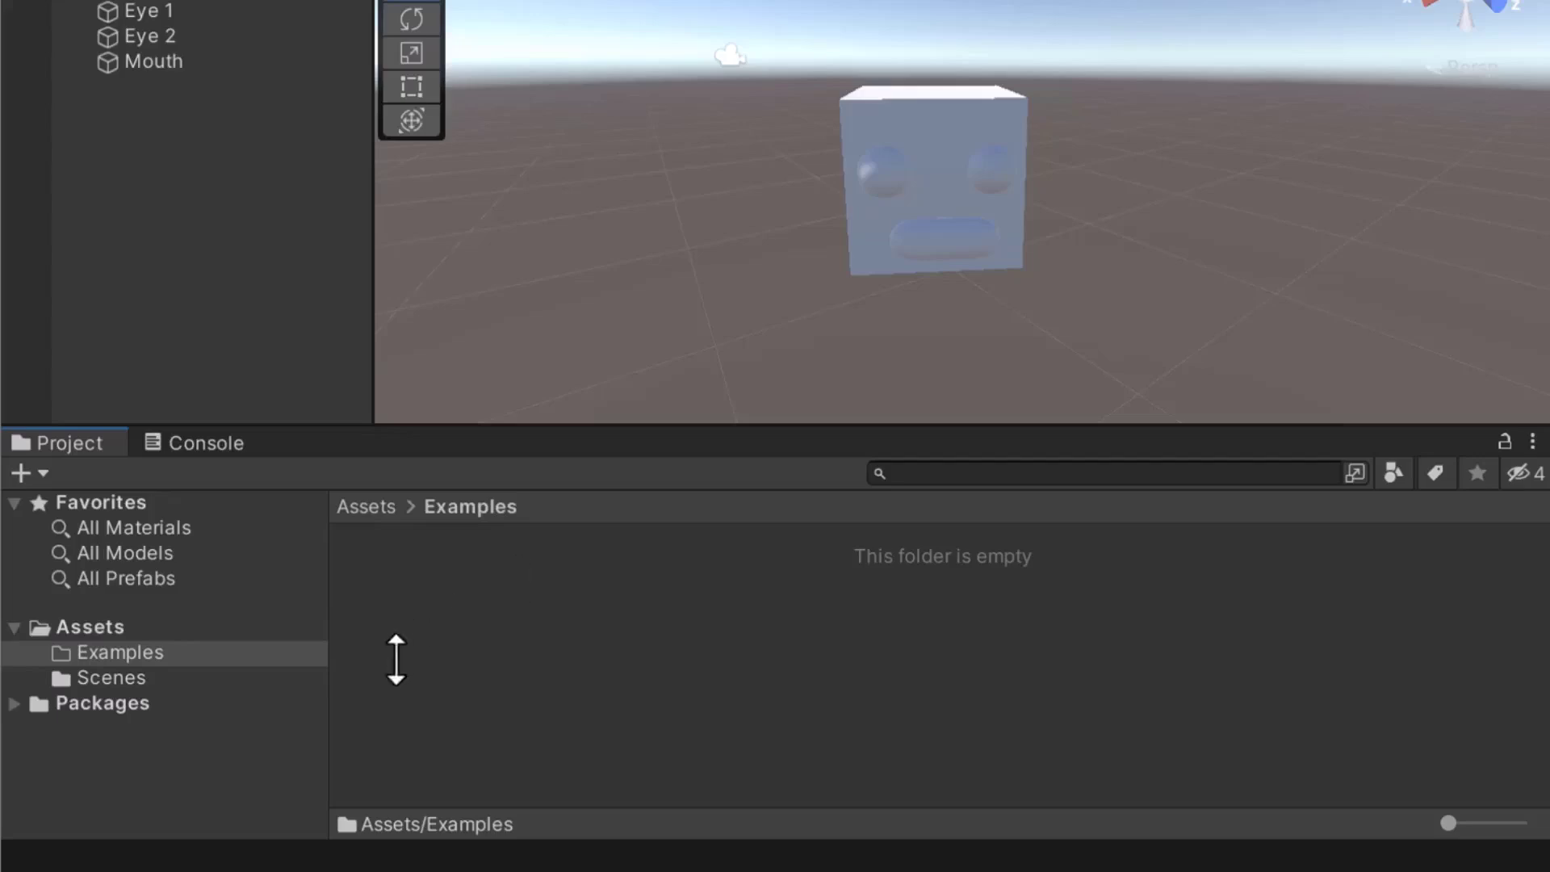
{"action": "right_click", "coordinate": [340, 718]}
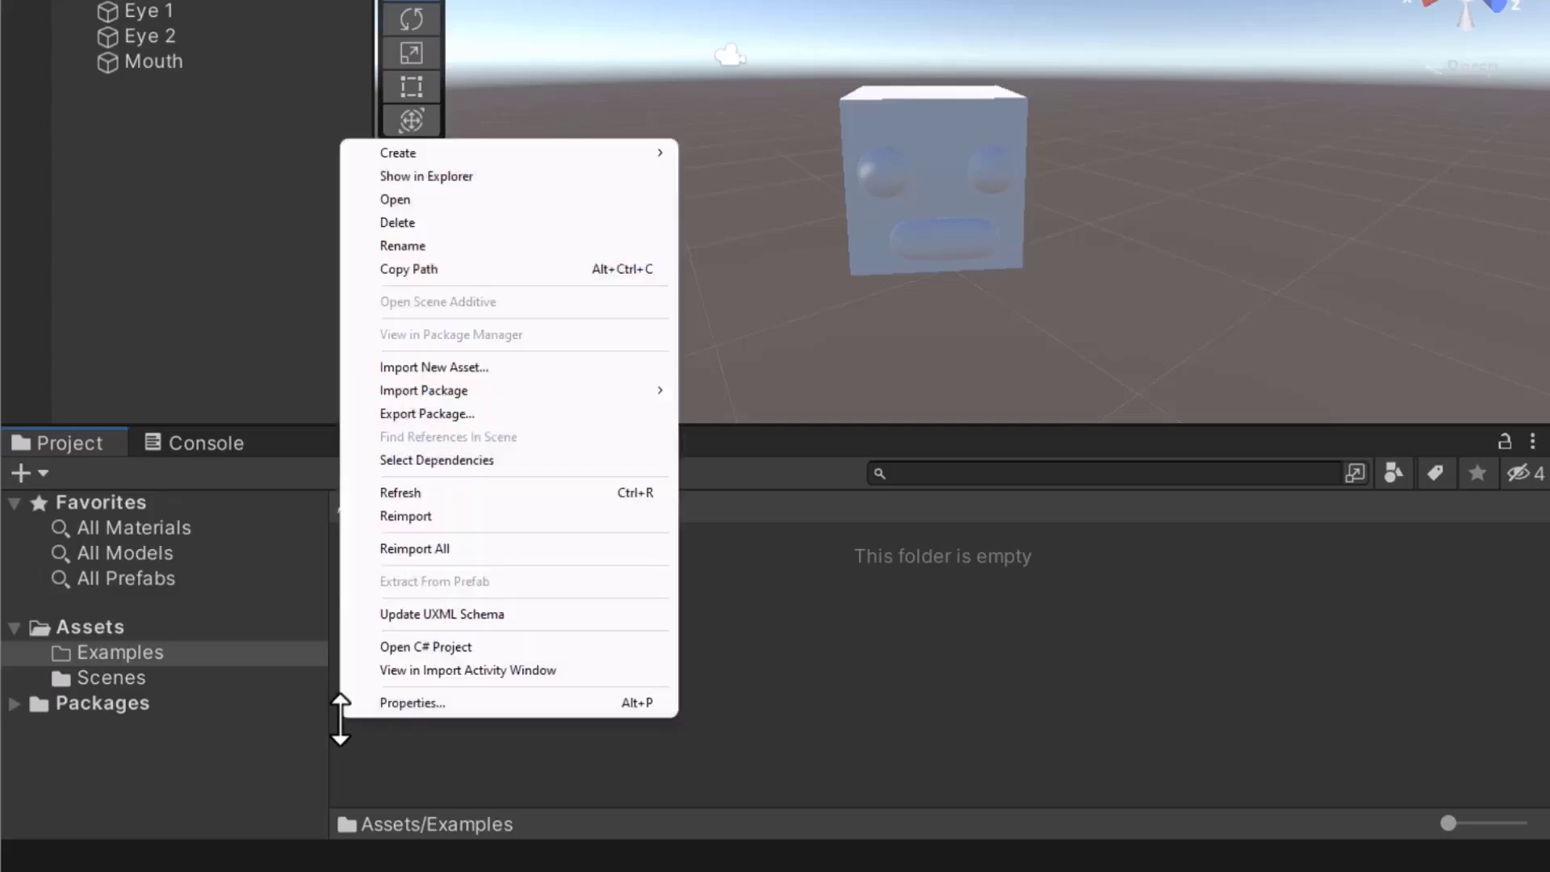
{"action": "mouse_move", "coordinate": [519, 149]}
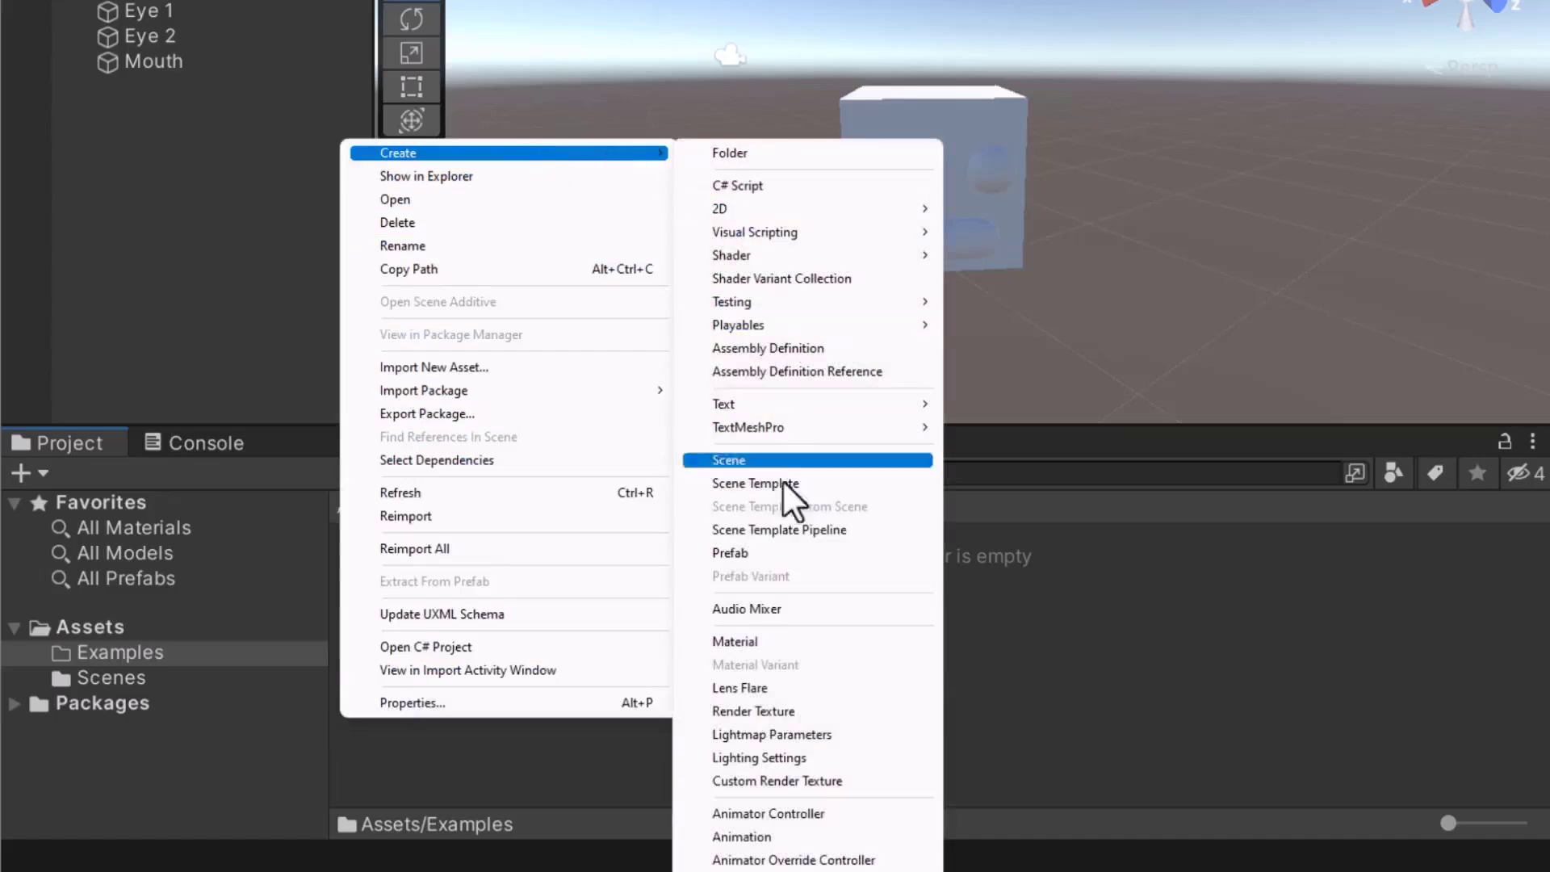
{"action": "left_click", "coordinate": [797, 642]}
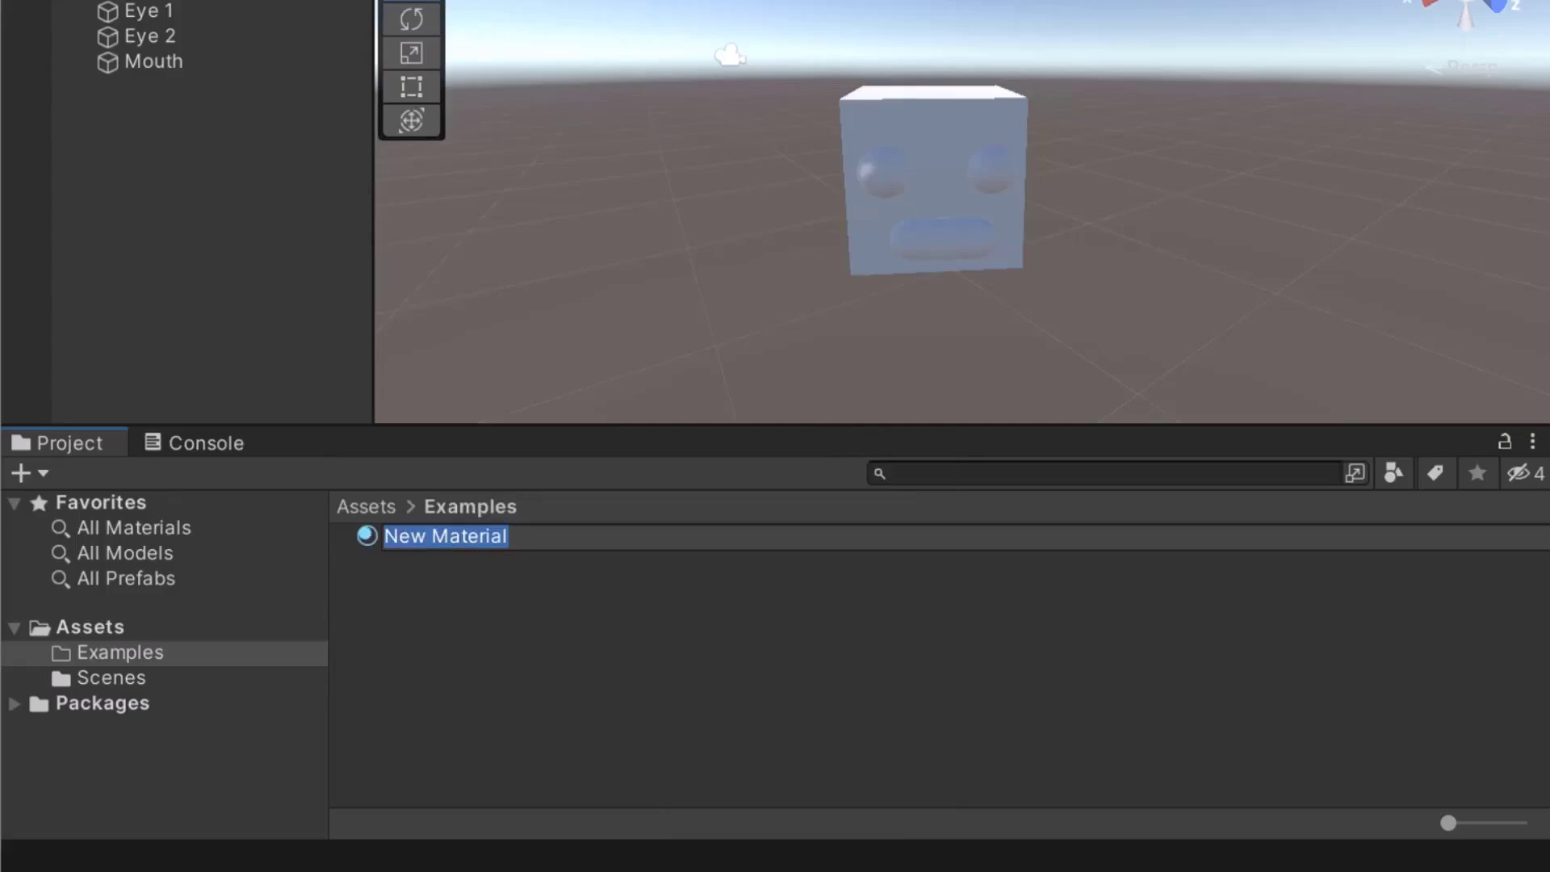
{"action": "type", "text": "Robot"}
{"action": "key", "text": "Return"}
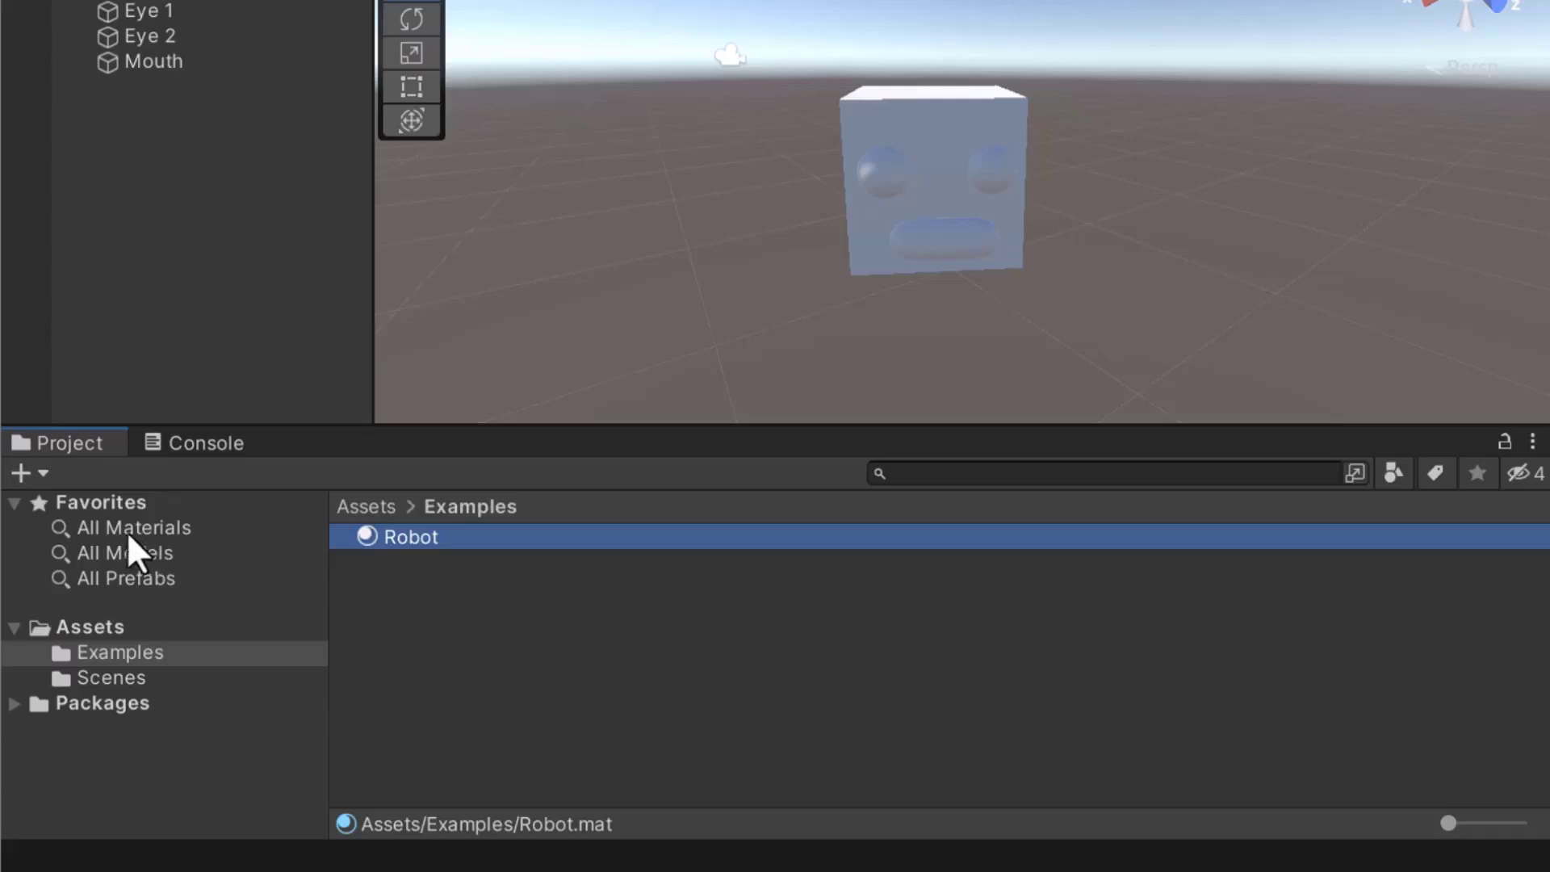
Look through all materials in the project and return to the Examples folder.
{"action": "left_click", "coordinate": [188, 541]}
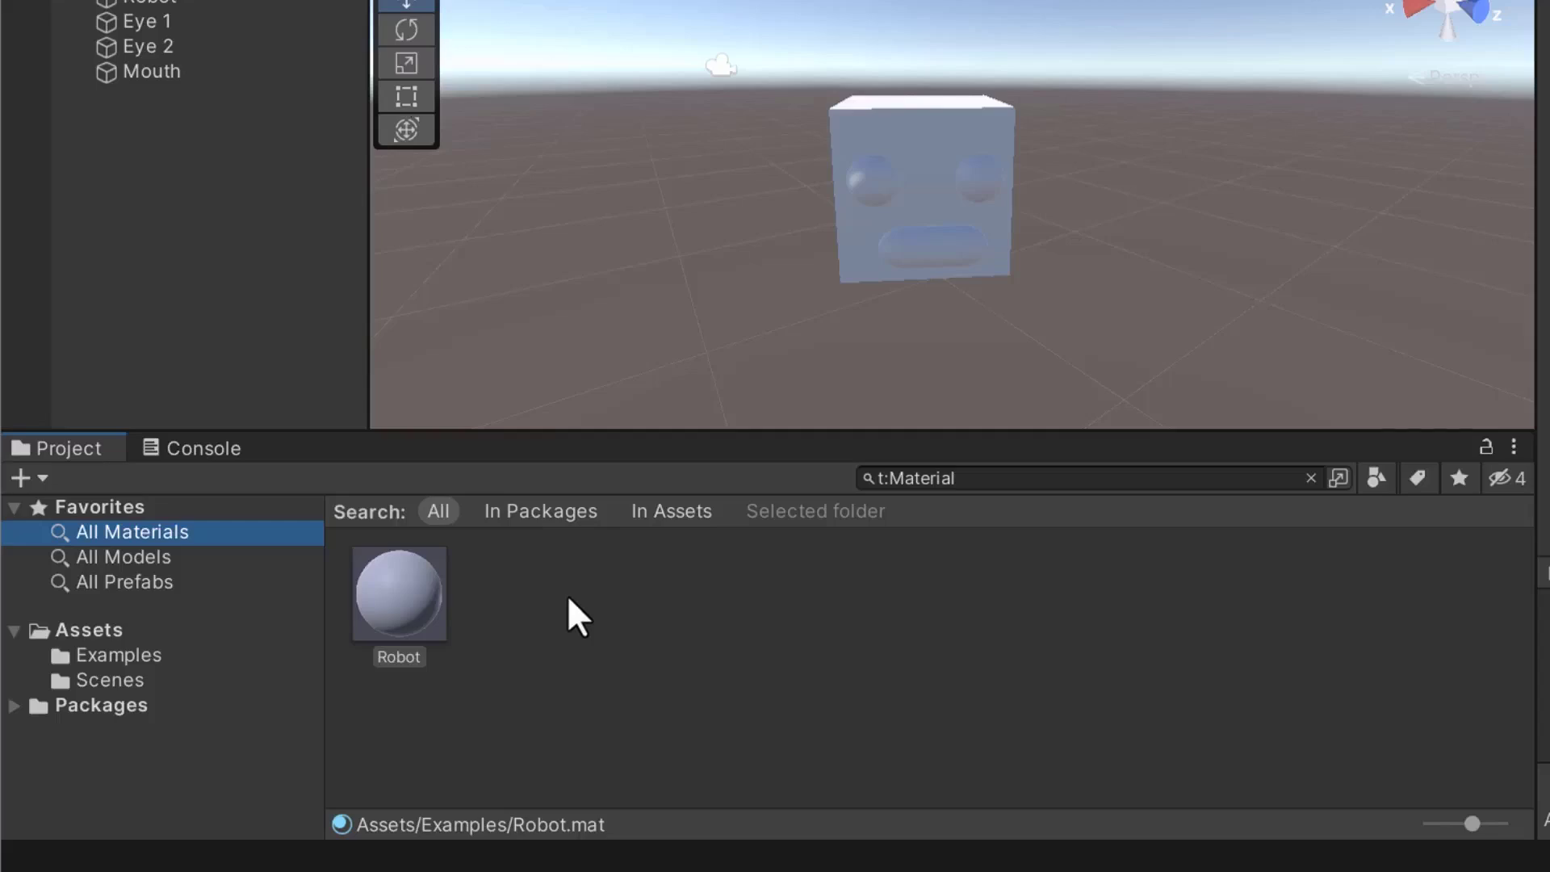
{"action": "left_click", "coordinate": [150, 658]}
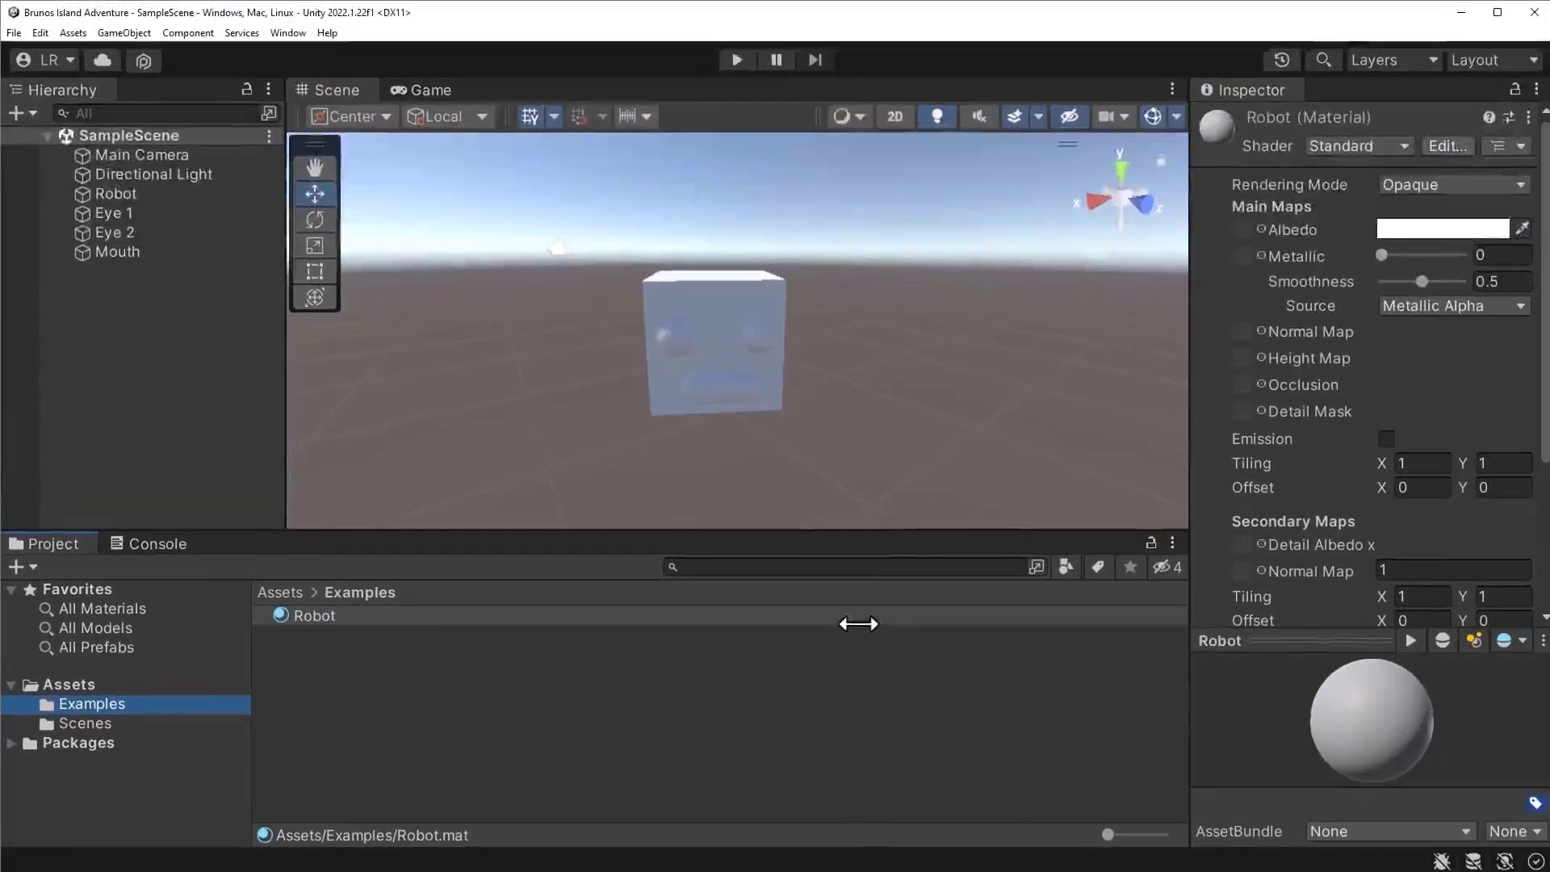
Select the Robot material and enlarge its preview area.
{"action": "left_click", "coordinate": [858, 623]}
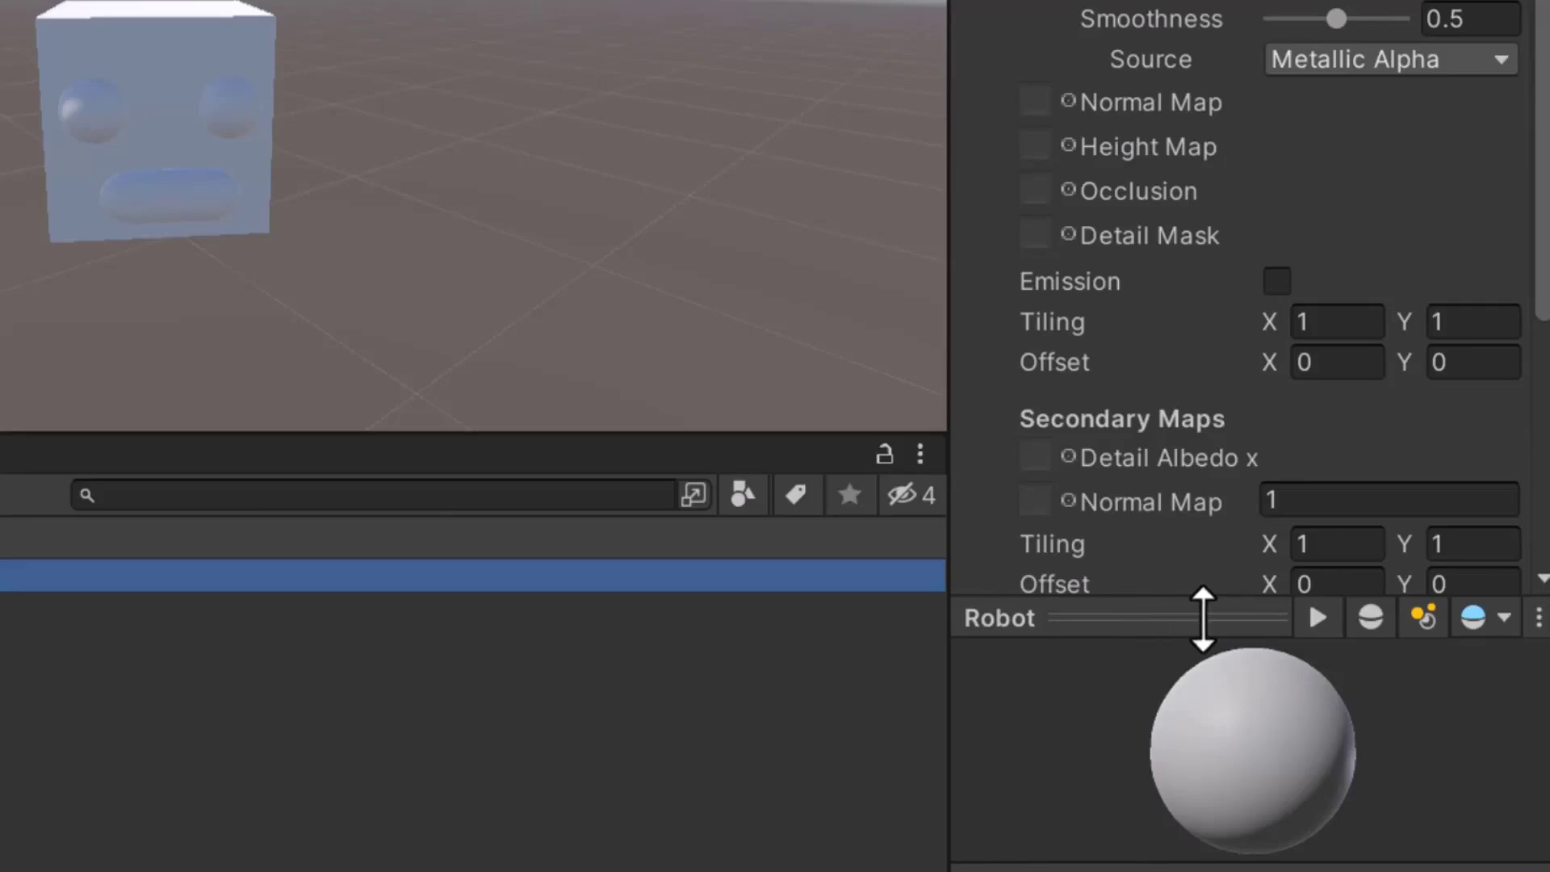
{"action": "left_click_drag", "start_coordinate": [1203, 618], "coordinate": [1261, 233]}
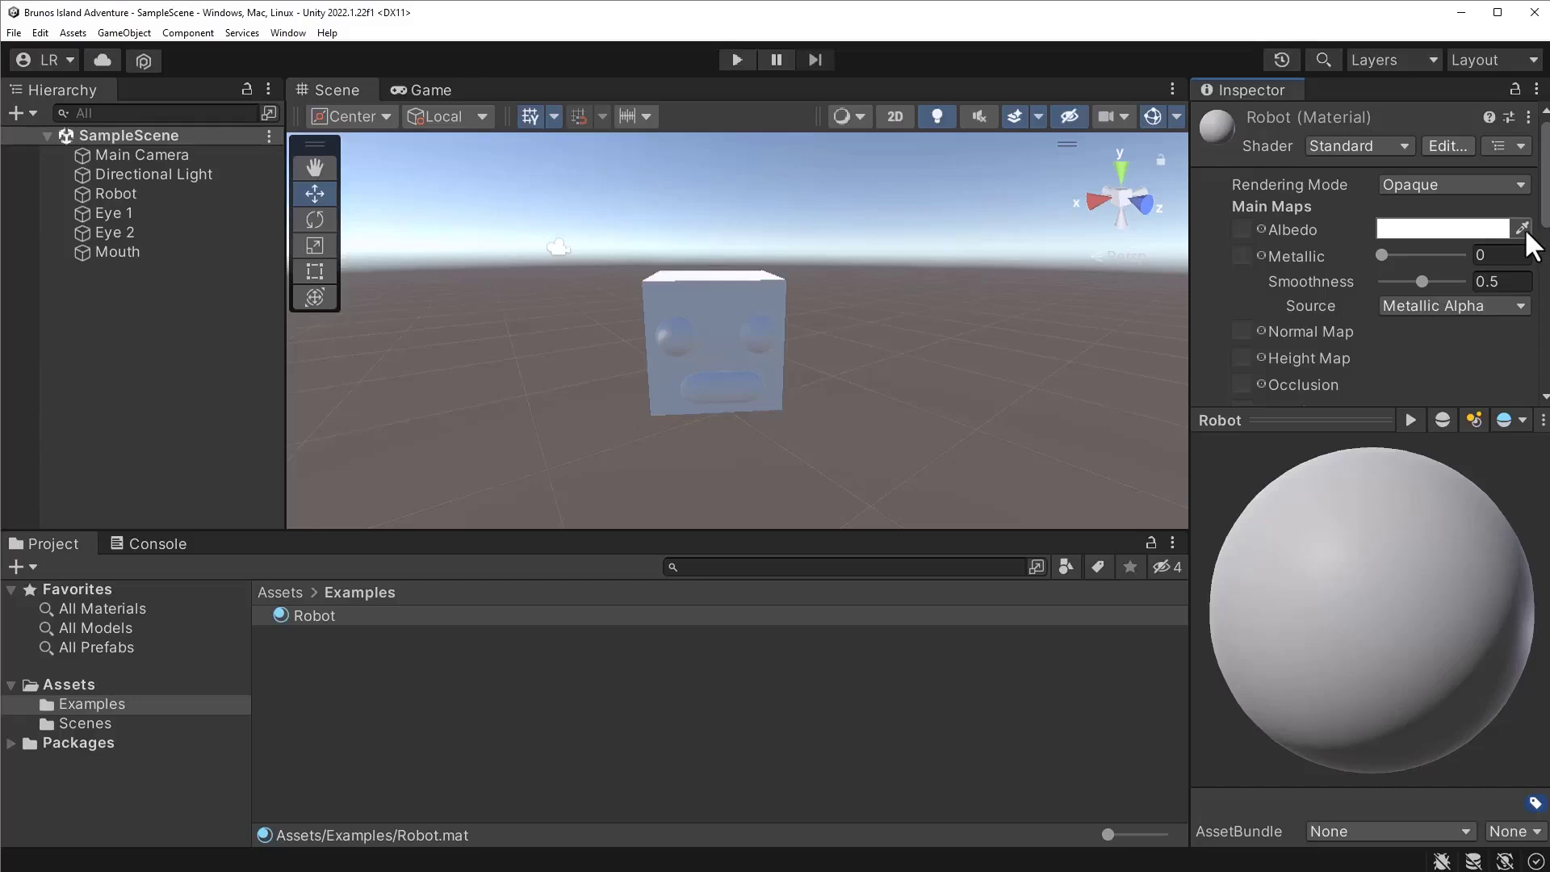
Set the Robot material's albedo to light blue, hexadecimal 27AEE5.
{"action": "left_click", "coordinate": [1474, 229]}
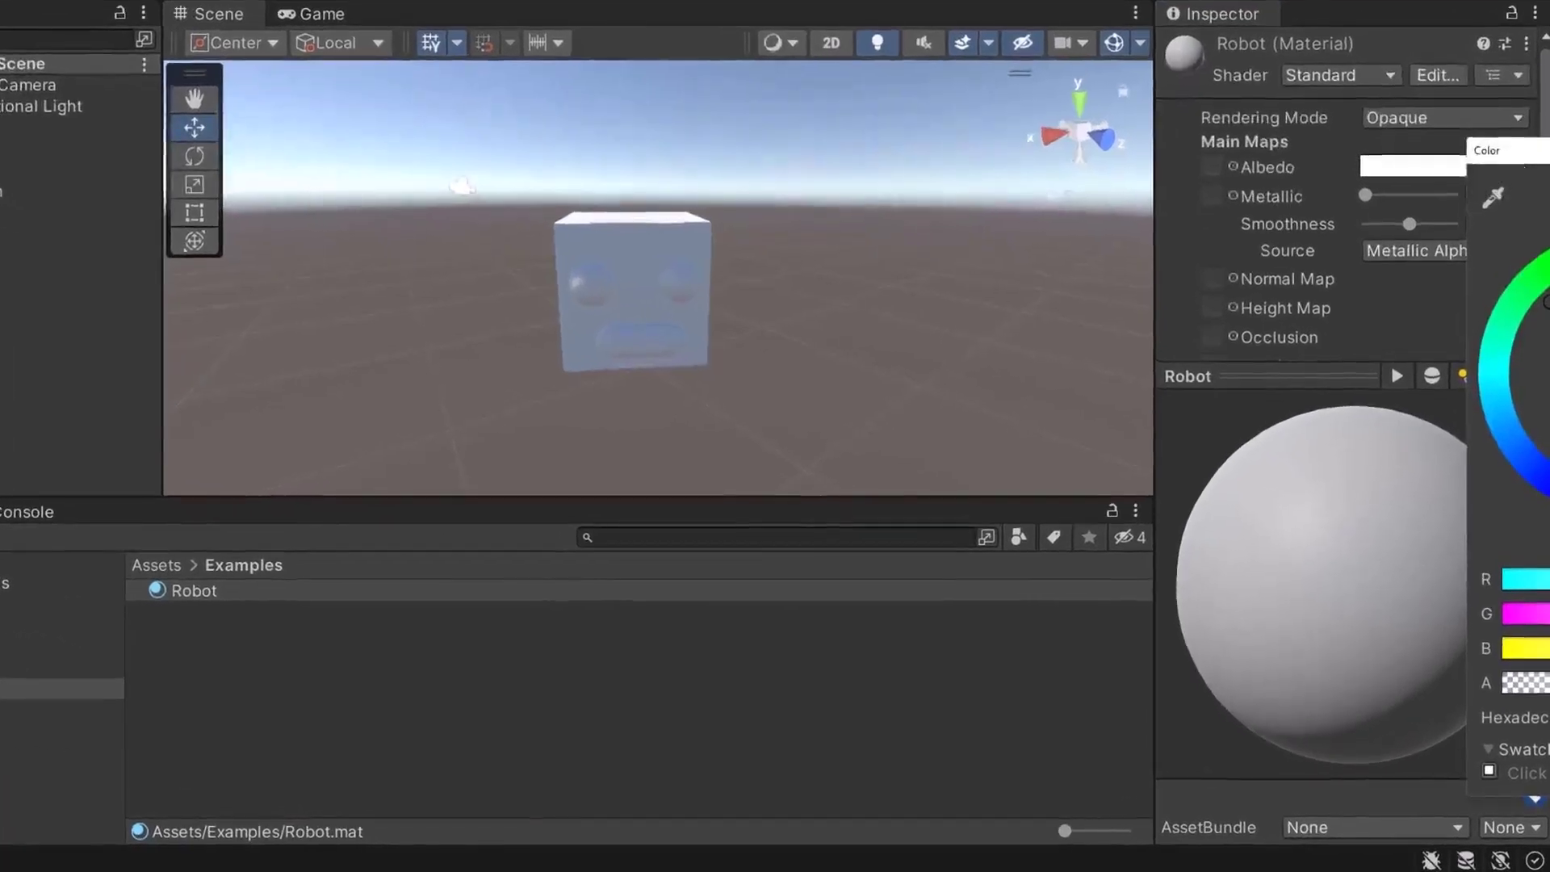
{"action": "left_click_drag", "start_coordinate": [1546, 153], "coordinate": [928, 142]}
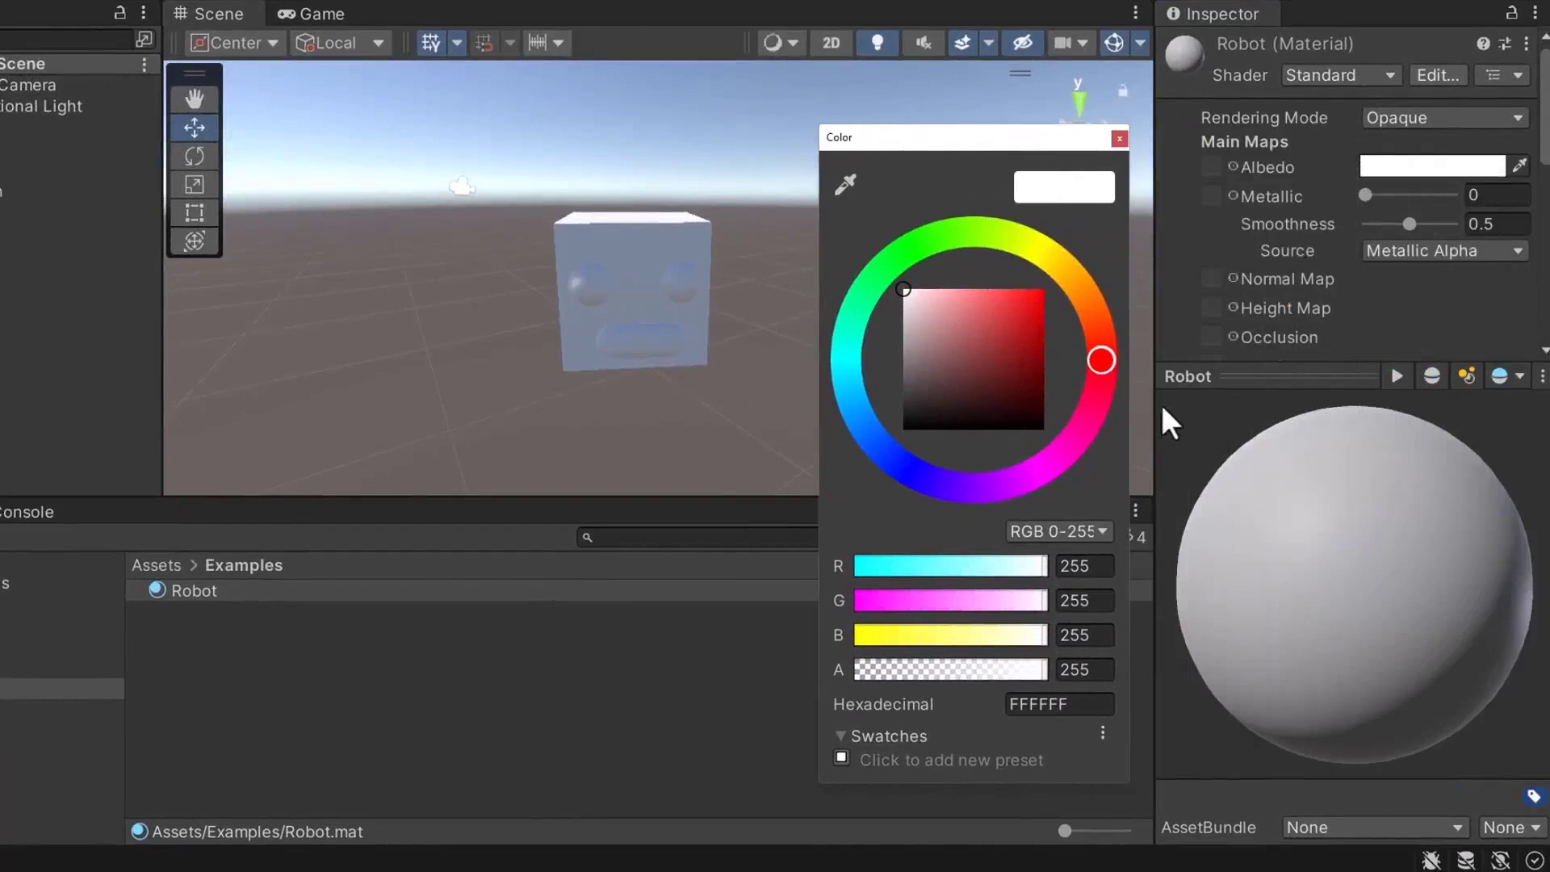
{"action": "mouse_move", "coordinate": [996, 313]}
{"action": "left_mouse_down"}
{"action": "mouse_move", "coordinate": [956, 353]}
{"action": "mouse_move", "coordinate": [989, 380]}
{"action": "mouse_move", "coordinate": [1022, 346]}
{"action": "mouse_move", "coordinate": [1004, 318]}
{"action": "mouse_move", "coordinate": [1037, 316]}
{"action": "left_mouse_up"}
{"action": "mouse_move", "coordinate": [1095, 360]}
{"action": "left_mouse_down"}
{"action": "mouse_move", "coordinate": [1074, 435]}
{"action": "mouse_move", "coordinate": [948, 484]}
{"action": "mouse_move", "coordinate": [910, 468]}
{"action": "mouse_move", "coordinate": [867, 390]}
{"action": "left_mouse_up"}
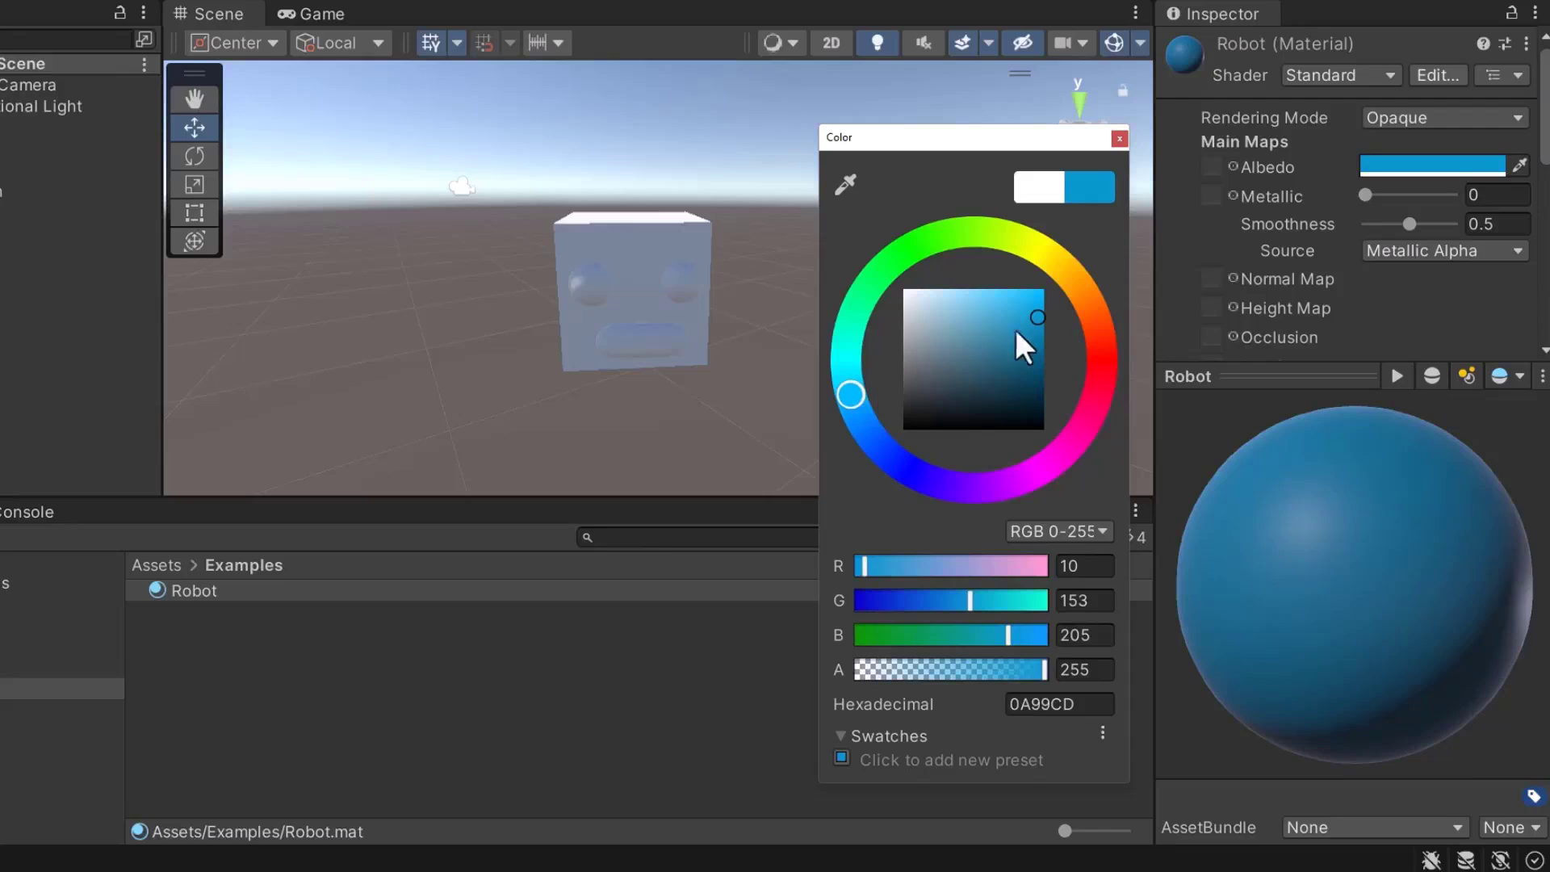
{"action": "mouse_move", "coordinate": [1015, 328]}
{"action": "left_mouse_down"}
{"action": "mouse_move", "coordinate": [1048, 298]}
{"action": "mouse_move", "coordinate": [1045, 314]}
{"action": "left_mouse_up"}
{"action": "left_click_drag", "start_coordinate": [851, 395], "coordinate": [883, 420]}
{"action": "mouse_move", "coordinate": [1038, 321]}
{"action": "left_mouse_down"}
{"action": "mouse_move", "coordinate": [1039, 291]}
{"action": "mouse_move", "coordinate": [1006, 307]}
{"action": "mouse_move", "coordinate": [1021, 303]}
{"action": "left_mouse_up"}
{"action": "left_click_drag", "start_coordinate": [867, 426], "coordinate": [868, 391]}
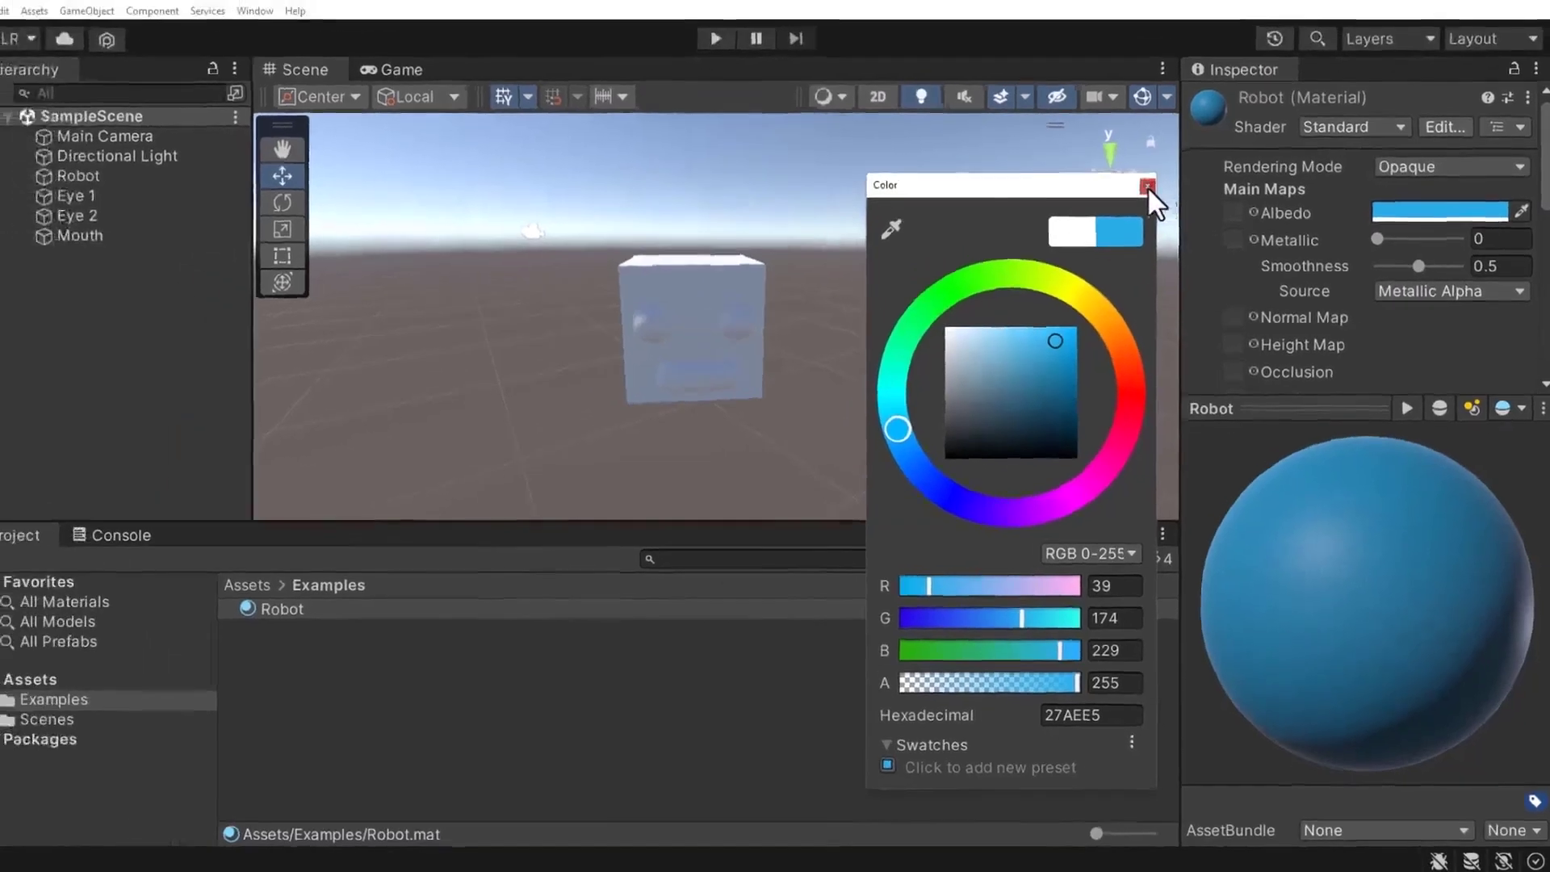
{"action": "left_click", "coordinate": [1120, 139]}
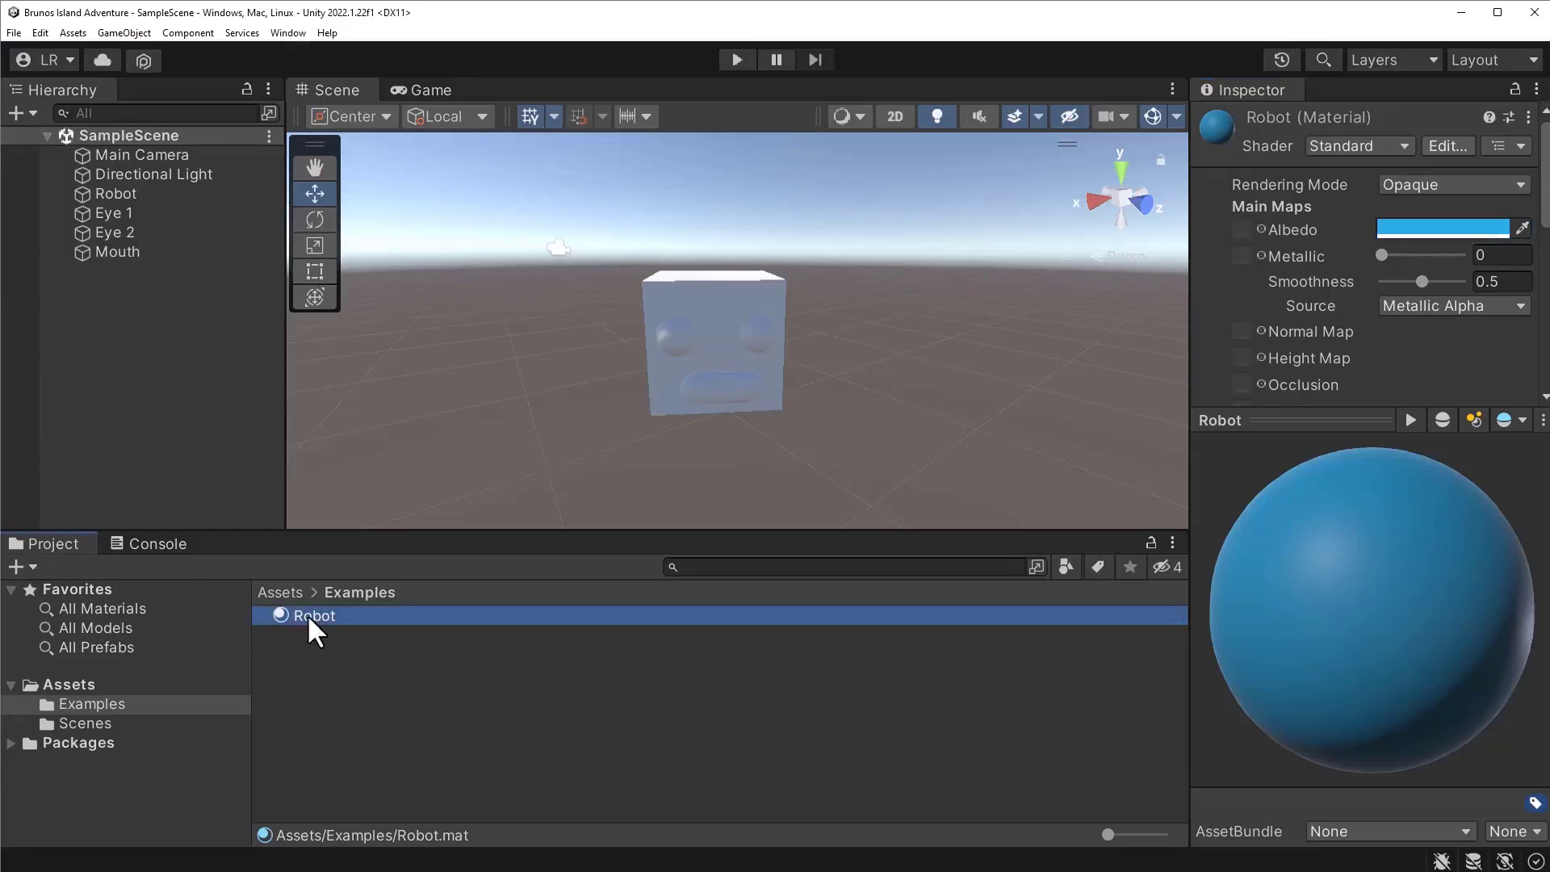
Try applying the Robot material directly onto the cube in the scene view, and undo the assignment.
{"action": "left_click_drag", "start_coordinate": [308, 618], "coordinate": [741, 310]}
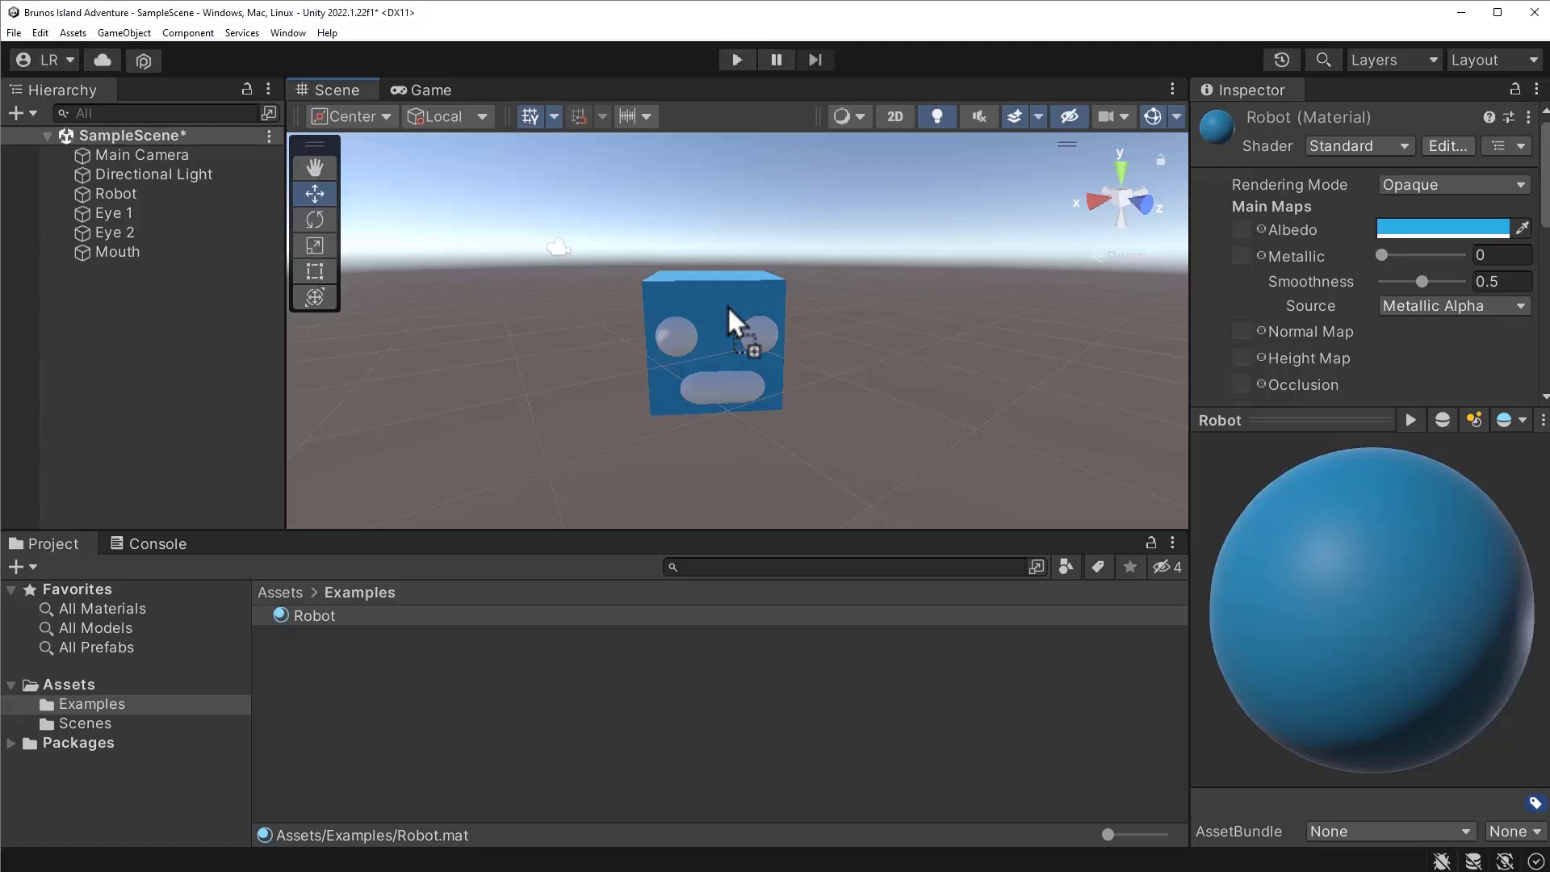
{"action": "left_click_drag", "start_coordinate": [728, 305], "coordinate": [729, 305]}
{"action": "key", "text": "ctrl+z"}
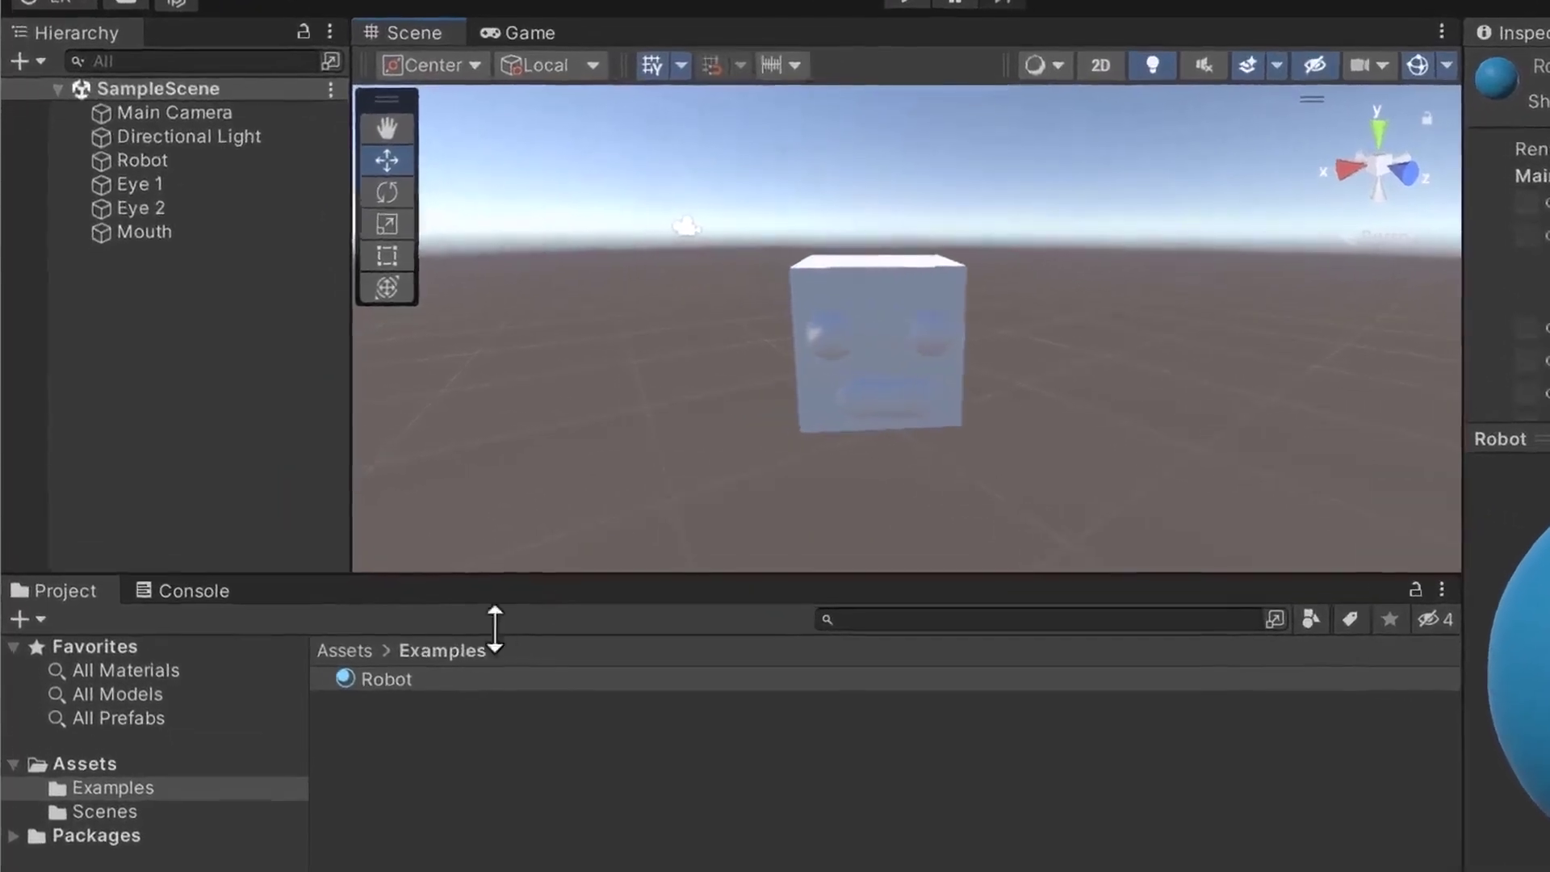
Try assigning the Robot material to the Robot entry in the scene's object list, and undo the assignment.
{"action": "left_click_drag", "start_coordinate": [348, 643], "coordinate": [188, 165]}
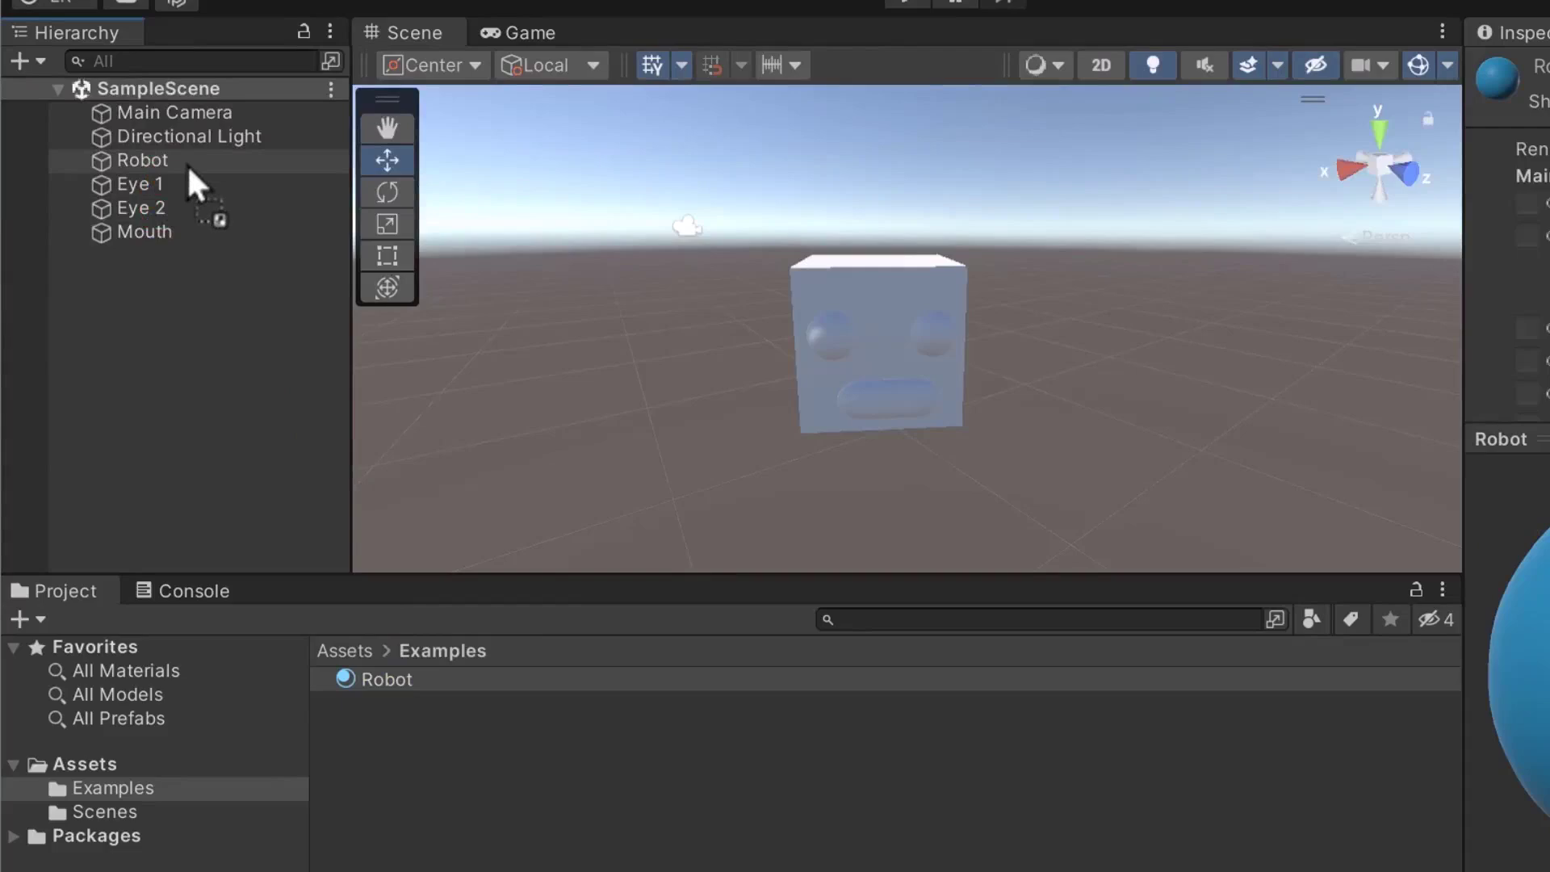
{"action": "left_click_drag", "start_coordinate": [188, 165], "coordinate": [188, 165]}
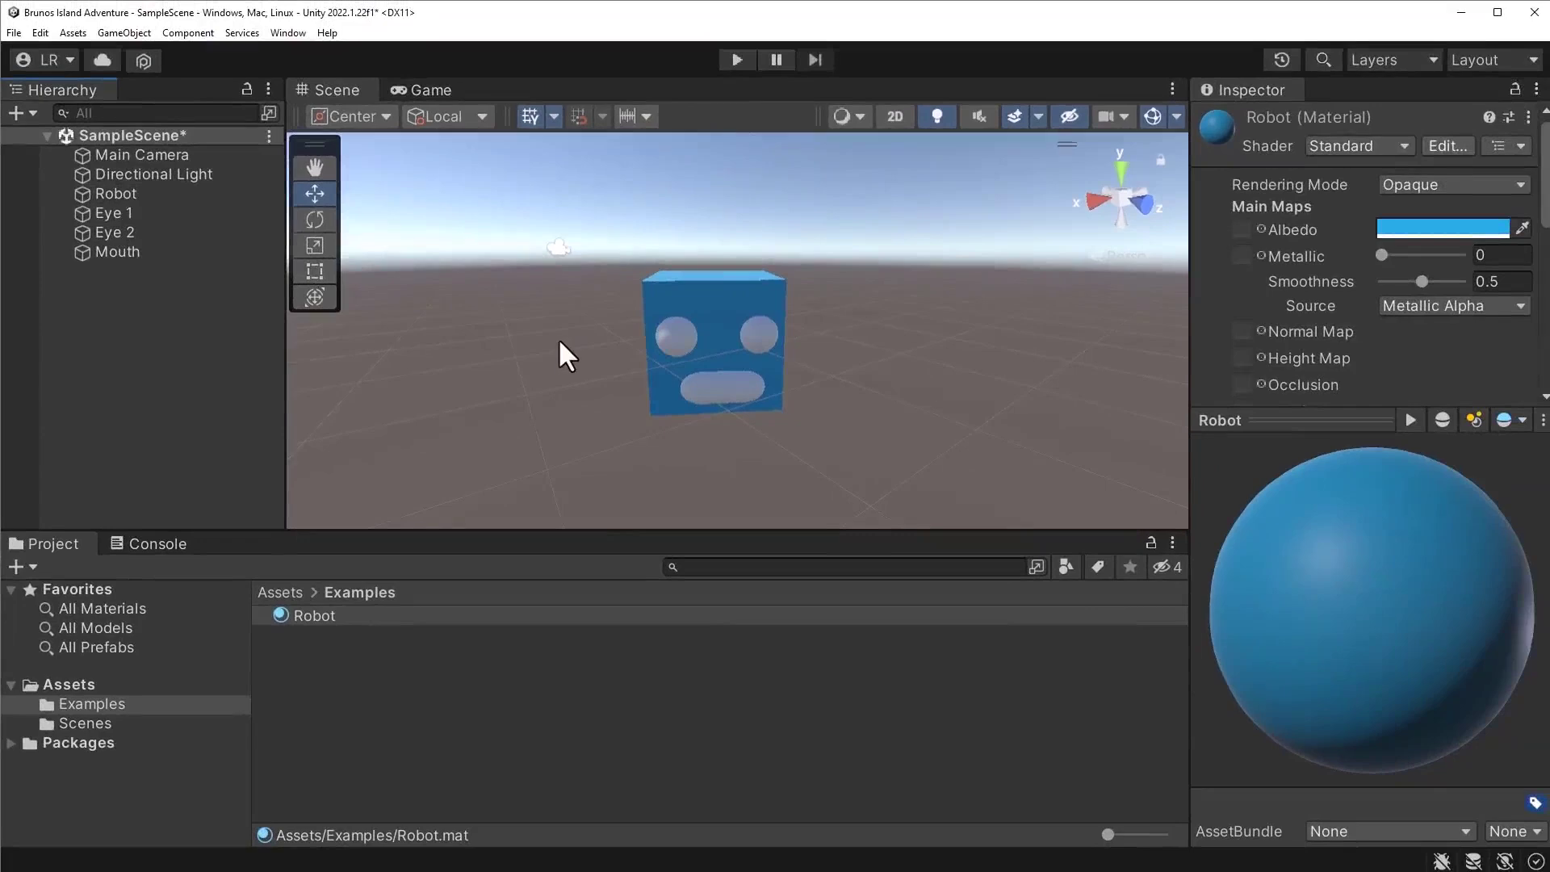
{"action": "key", "text": "ctrl+z"}
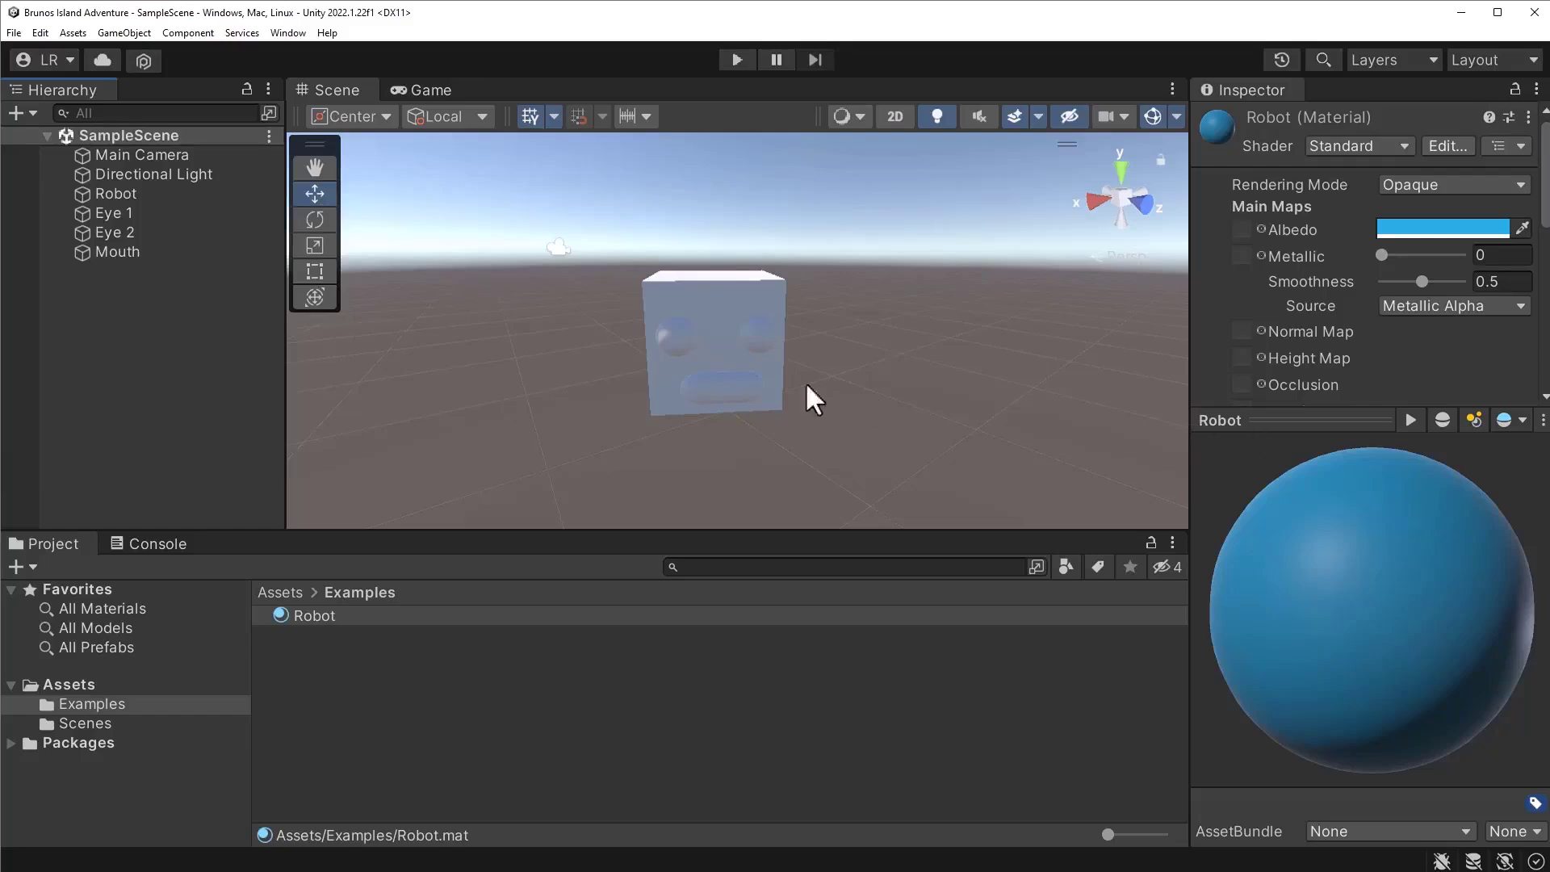
Select the Robot object and expand its Mesh Filter and Mesh Renderer components.
{"action": "left_click", "coordinate": [153, 191]}
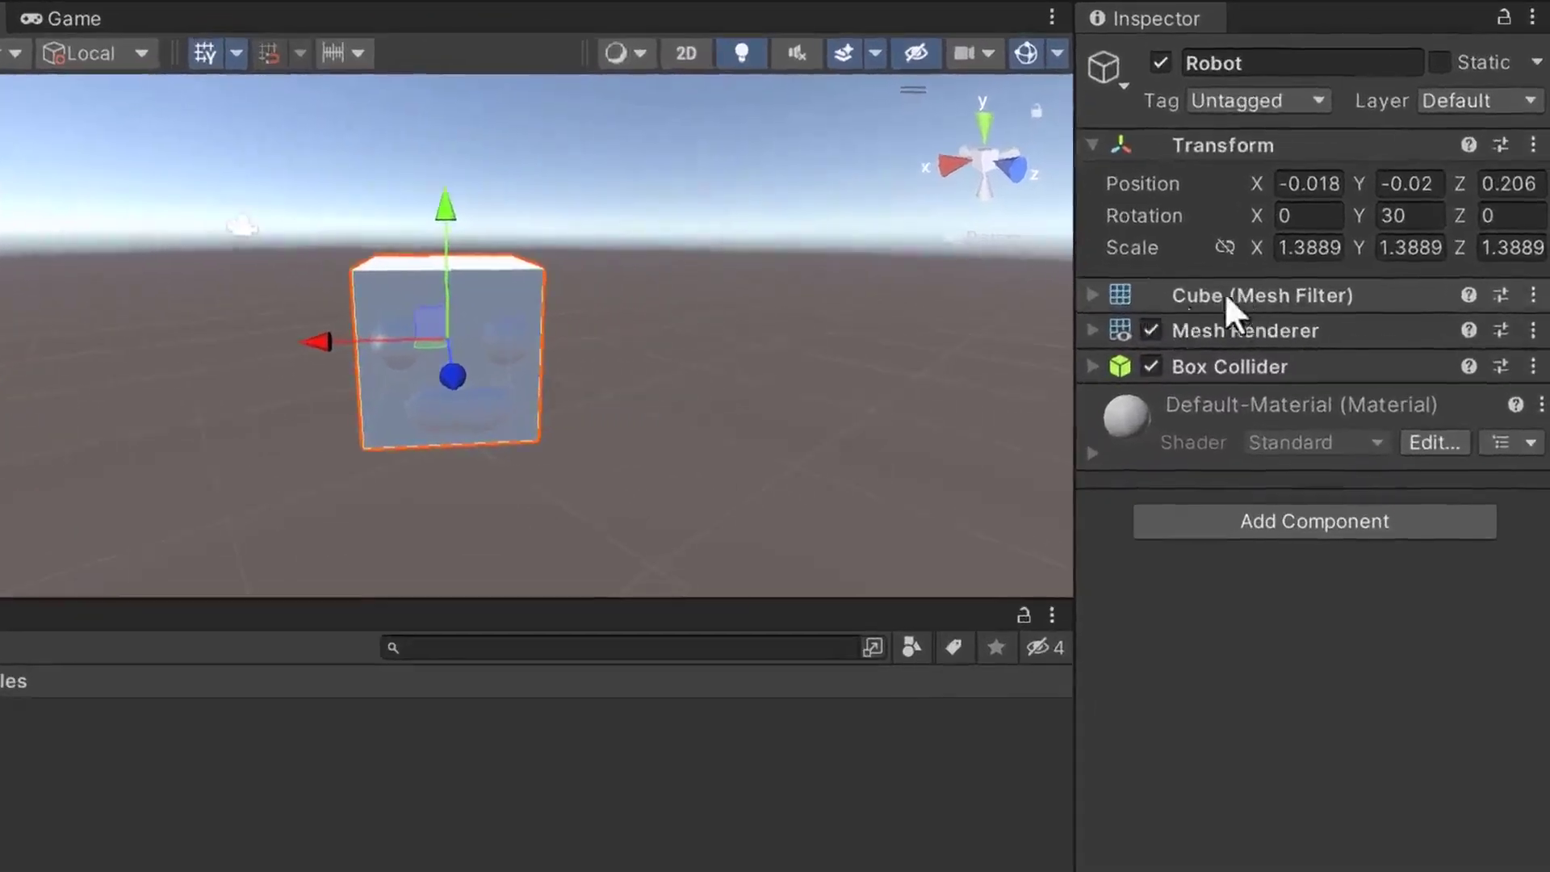
{"action": "left_click", "coordinate": [1090, 296]}
{"action": "left_click", "coordinate": [1091, 378]}
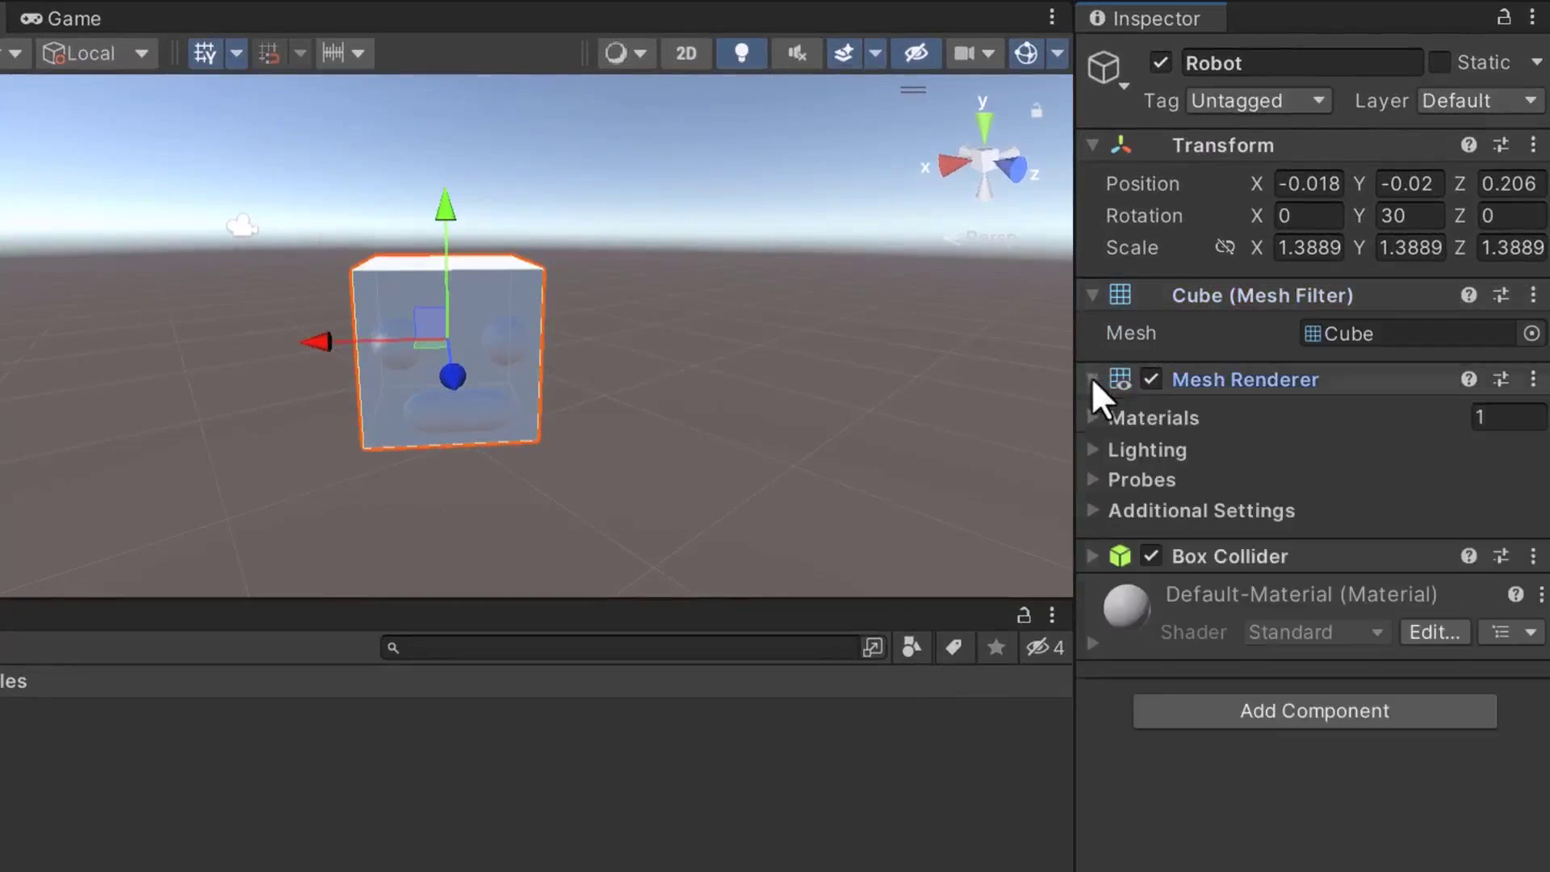